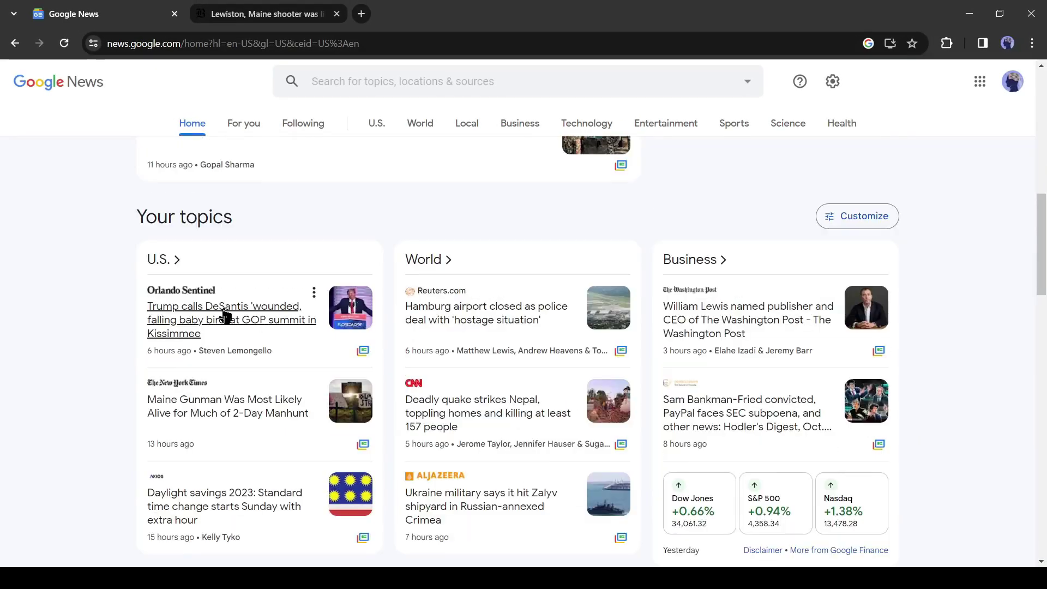
Step: Open the Orlando Sentinel 'wounded, falling baby bird' article and select its URL
{"action": "left_click", "coordinate": [225, 317]}
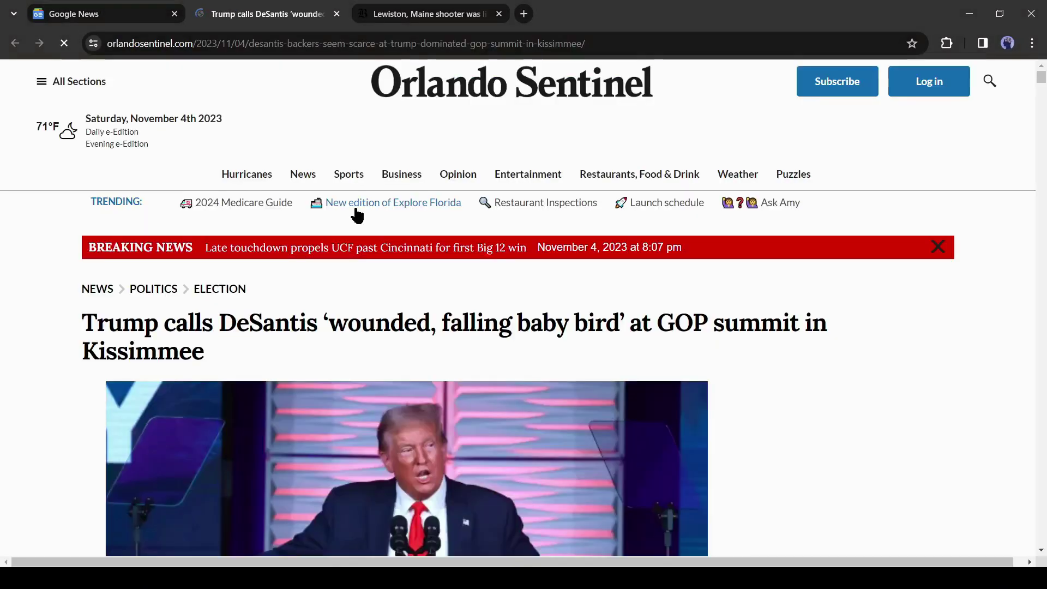
{"action": "scroll", "coordinate": [336, 215], "scroll_direction": "down", "scroll_amount": 3}
{"action": "scroll", "coordinate": [323, 214], "scroll_direction": "down", "scroll_amount": 3}
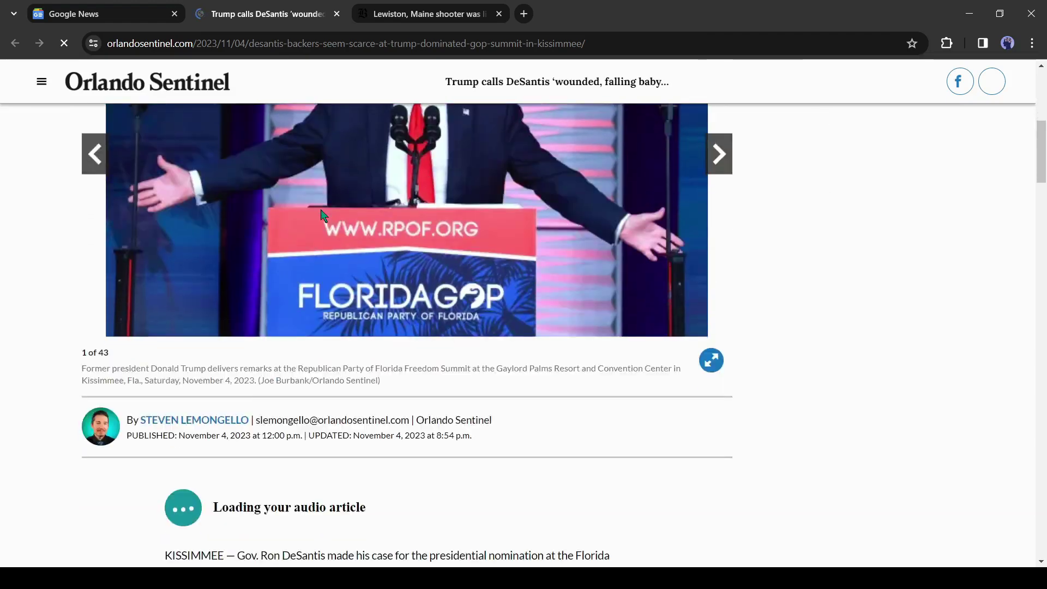
{"action": "scroll", "coordinate": [322, 217], "scroll_direction": "down", "scroll_amount": 3}
{"action": "scroll", "coordinate": [322, 216], "scroll_direction": "down", "scroll_amount": 10}
{"action": "scroll", "coordinate": [453, 245], "scroll_direction": "down", "scroll_amount": 8}
{"action": "scroll", "coordinate": [458, 247], "scroll_direction": "down", "scroll_amount": 8}
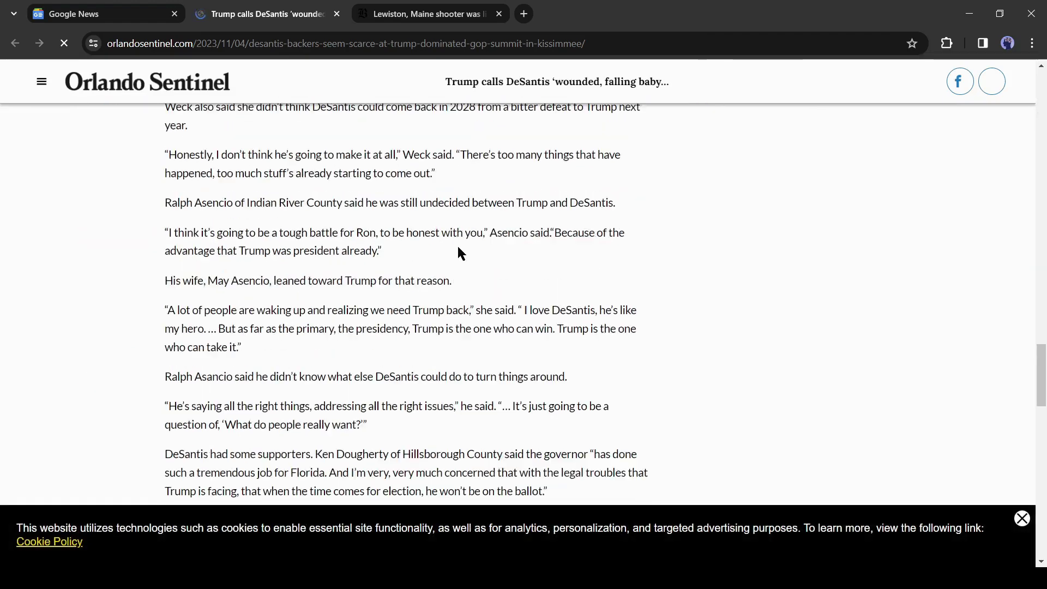
{"action": "scroll", "coordinate": [461, 247], "scroll_direction": "down", "scroll_amount": 8}
{"action": "scroll", "coordinate": [460, 247], "scroll_direction": "up", "scroll_amount": 8}
{"action": "scroll", "coordinate": [491, 205], "scroll_direction": "up", "scroll_amount": 8}
{"action": "scroll", "coordinate": [491, 205], "scroll_direction": "up", "scroll_amount": 8}
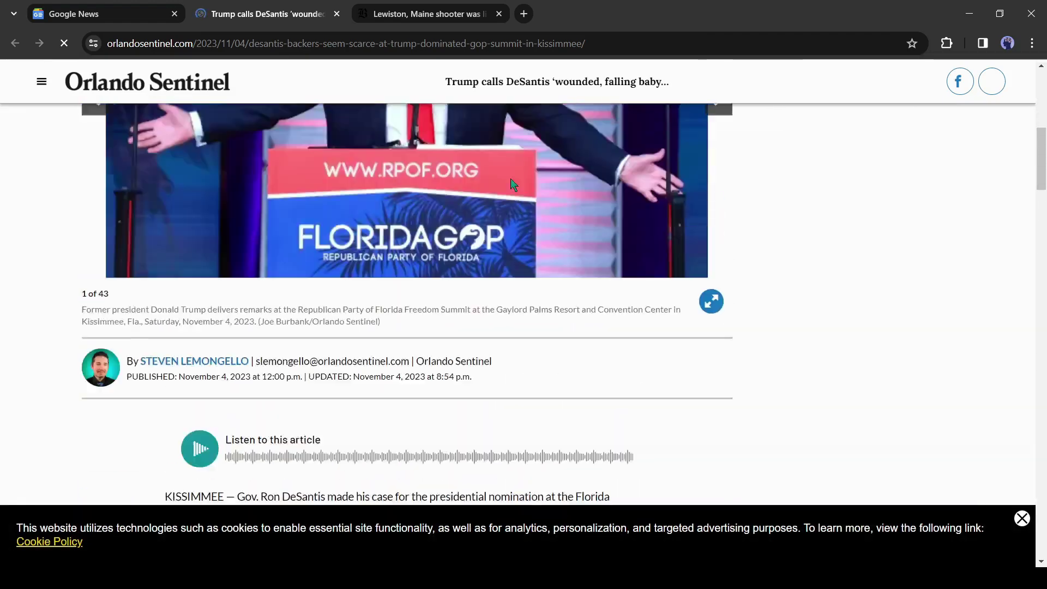
{"action": "scroll", "coordinate": [517, 179], "scroll_direction": "up", "scroll_amount": 8}
{"action": "scroll", "coordinate": [516, 179], "scroll_direction": "up", "scroll_amount": 3}
{"action": "left_click", "coordinate": [491, 45]}
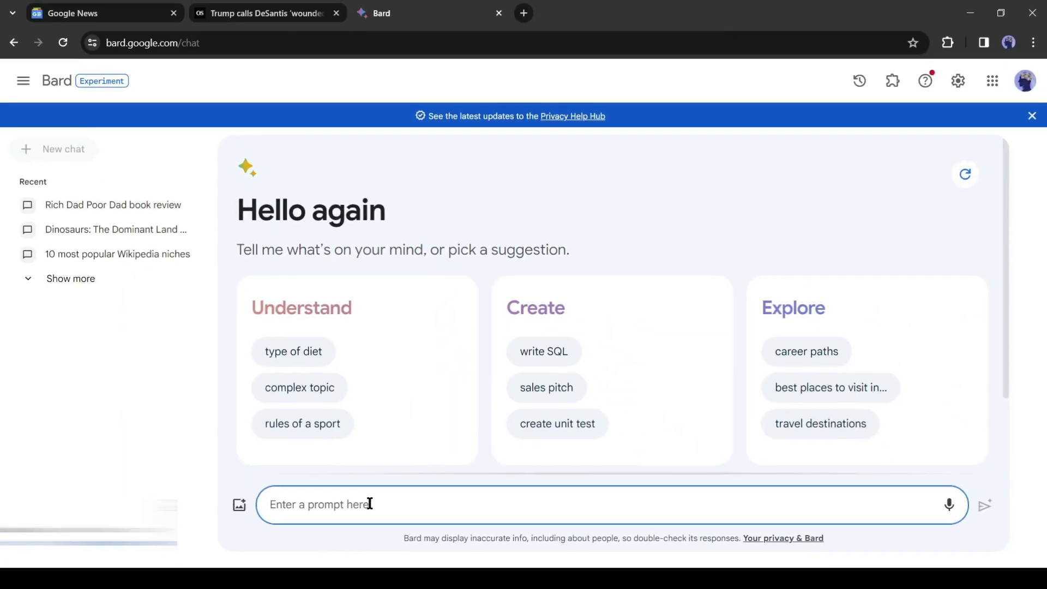
Step: Ask Bard 'Rewrite the article in 500 words.' with the pasted article URL, then dismiss the tip
{"action": "left_click", "coordinate": [369, 504]}
{"action": "type", "text": "Rewrite the article in 500 words"}
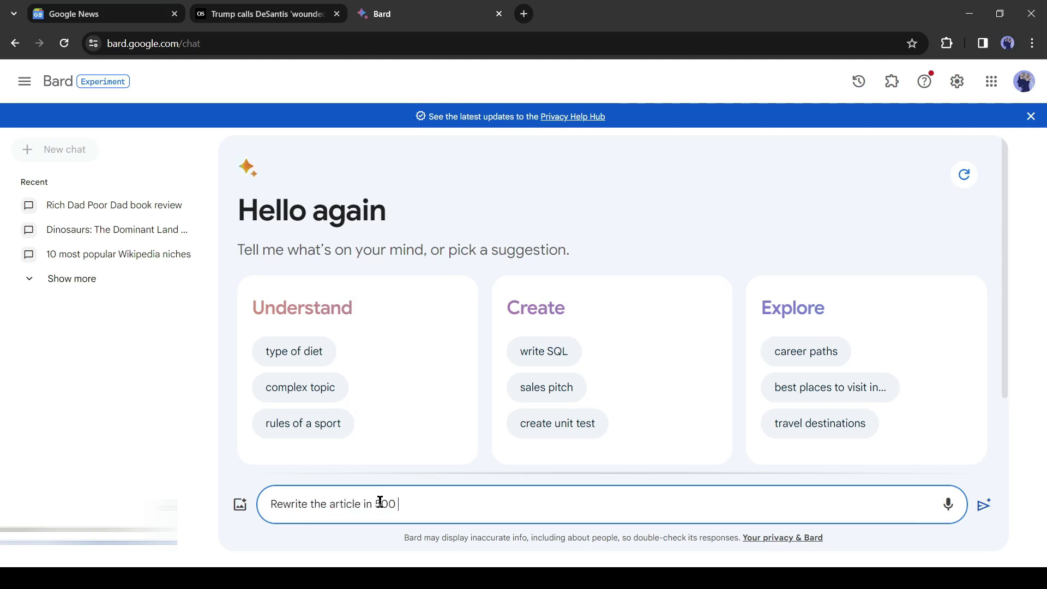
{"action": "type", "text": "."}
{"action": "type", "text": "https://www.orlandosentinel.com/2023/11/04/desantis-backers-seem-scarce-at-trump-dominated-gop-summit-in-kissimmee/"}
{"action": "key", "text": "Return"}
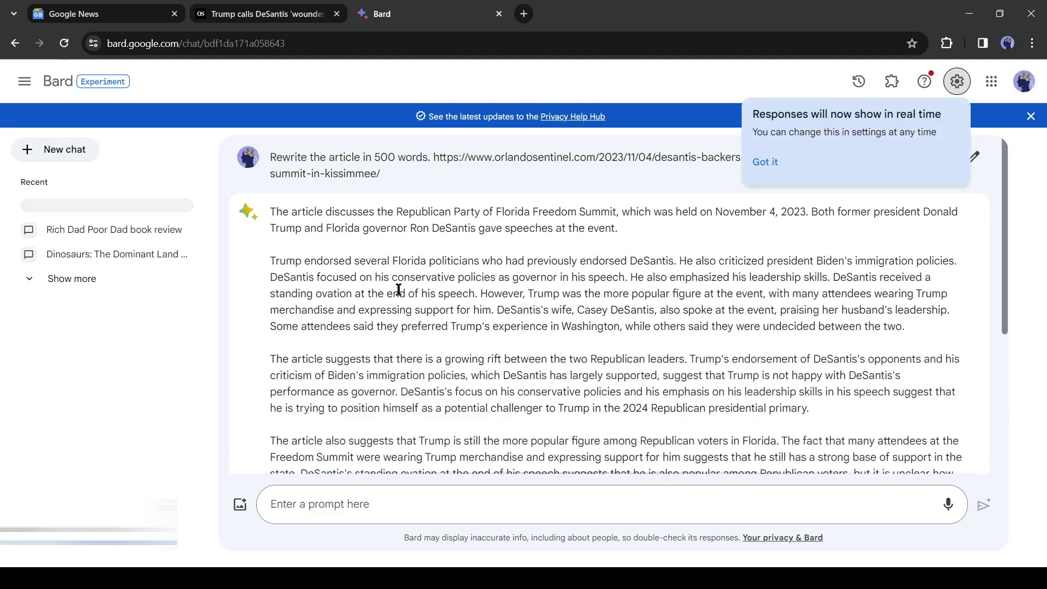
{"action": "scroll", "coordinate": [479, 325], "scroll_direction": "down", "scroll_amount": 3}
{"action": "scroll", "coordinate": [426, 324], "scroll_direction": "up", "scroll_amount": 3}
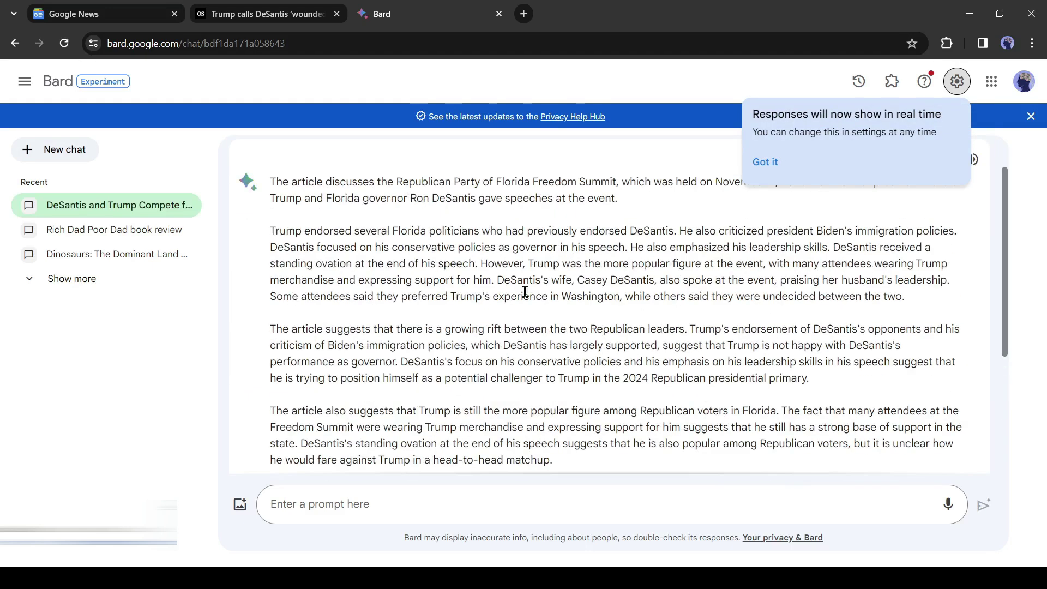
{"action": "left_click", "coordinate": [761, 163]}
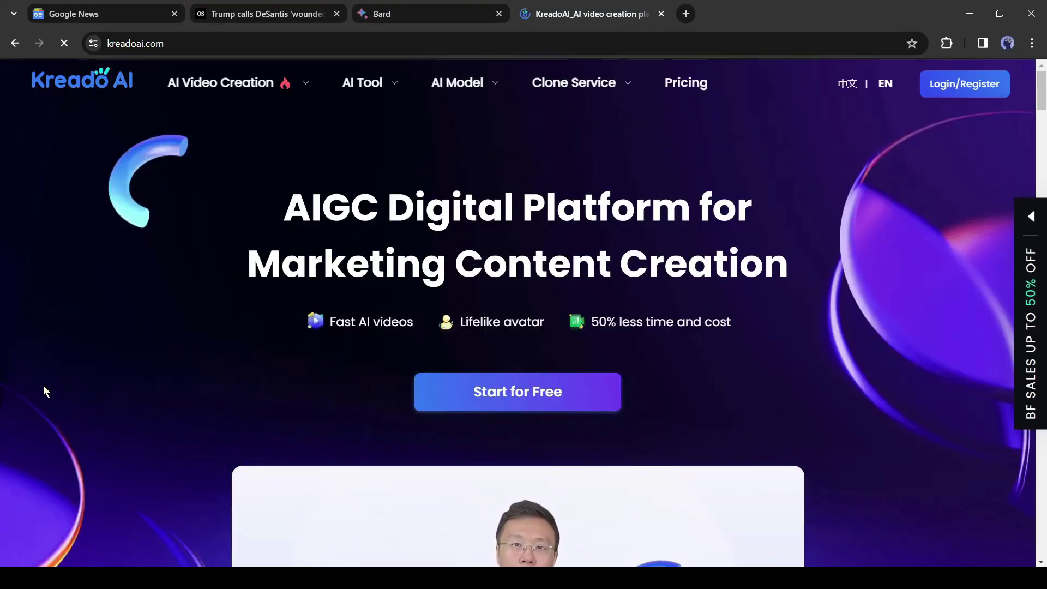
{"action": "scroll", "coordinate": [180, 388], "scroll_direction": "down", "scroll_amount": 8}
{"action": "scroll", "coordinate": [178, 388], "scroll_direction": "down", "scroll_amount": 6}
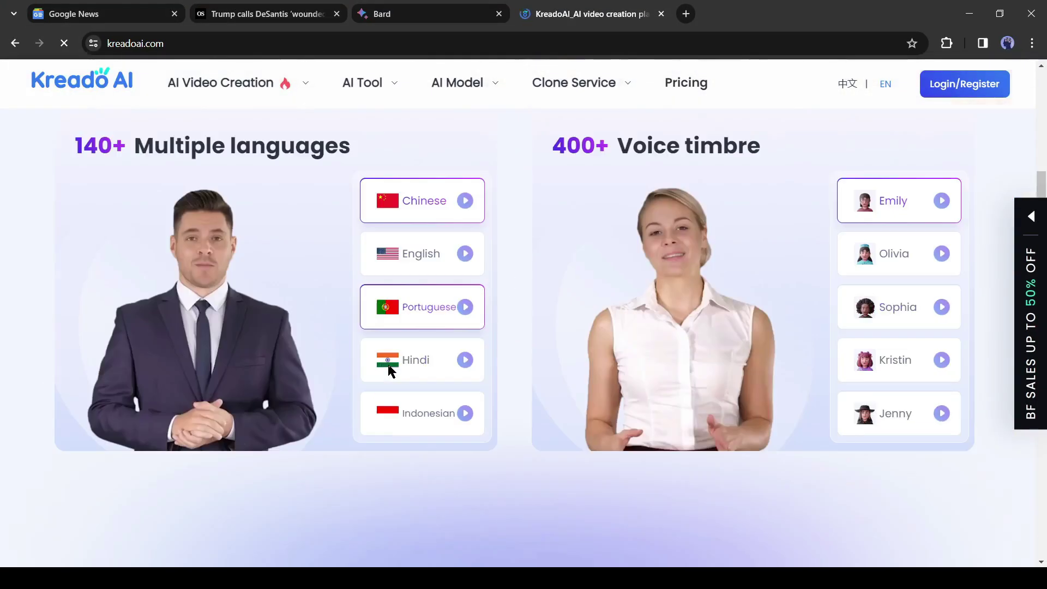
{"action": "scroll", "coordinate": [387, 371], "scroll_direction": "down", "scroll_amount": 6}
{"action": "scroll", "coordinate": [386, 371], "scroll_direction": "down", "scroll_amount": 4}
{"action": "scroll", "coordinate": [386, 370], "scroll_direction": "down", "scroll_amount": 6}
{"action": "scroll", "coordinate": [386, 370], "scroll_direction": "down", "scroll_amount": 4}
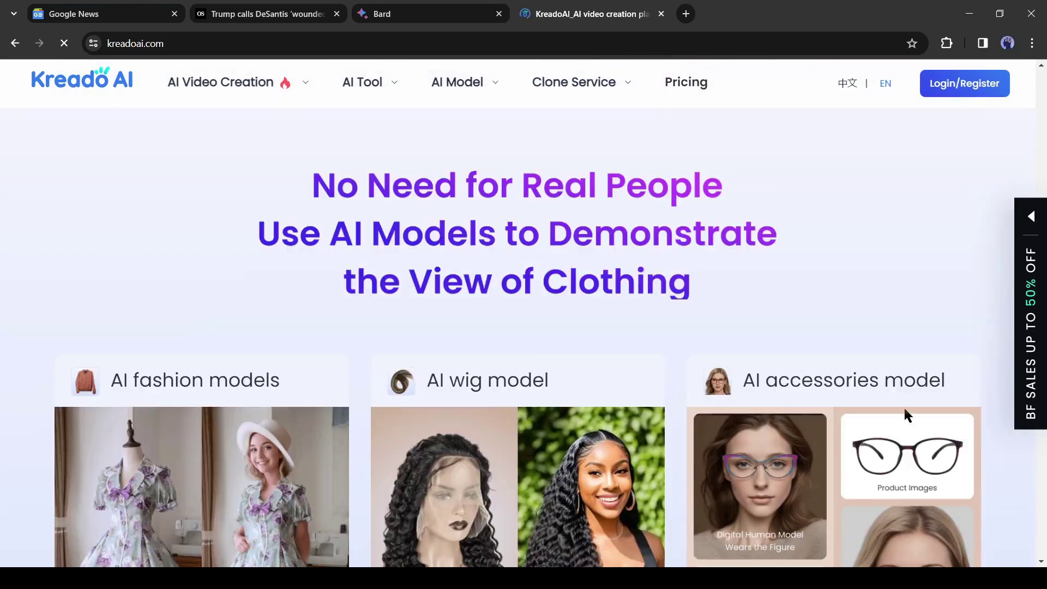
{"action": "scroll", "coordinate": [387, 371], "scroll_direction": "up", "scroll_amount": 8}
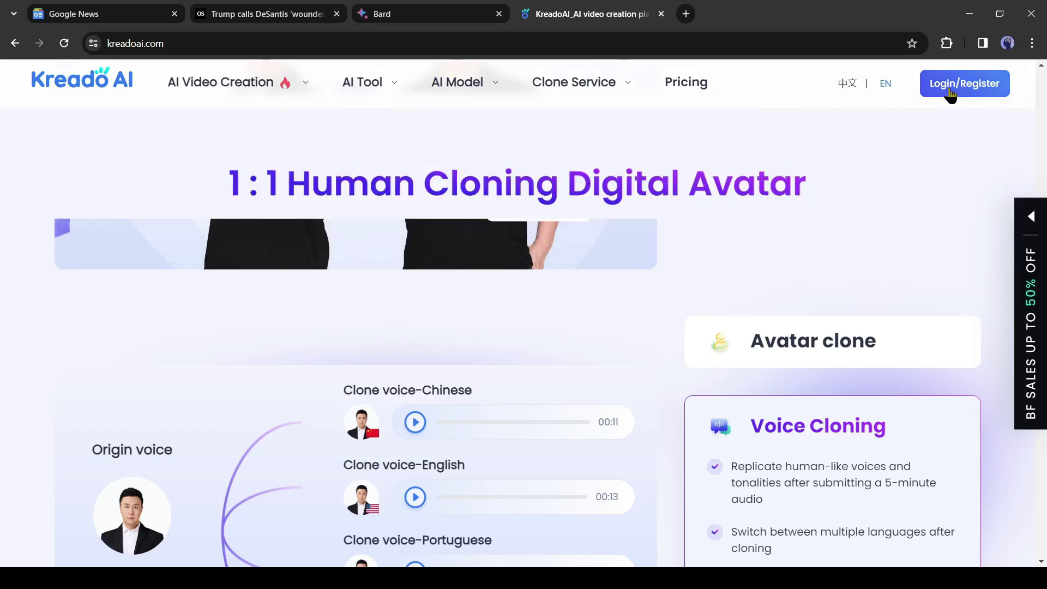
Step: Log in to Kreado AI with the Google account
{"action": "left_click", "coordinate": [957, 86]}
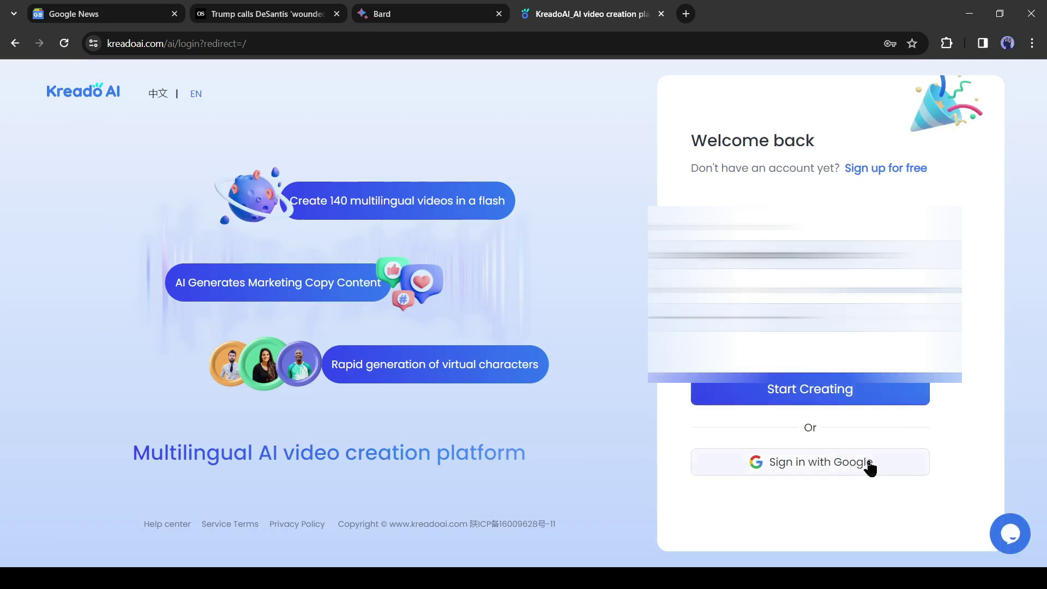
{"action": "left_click", "coordinate": [888, 388]}
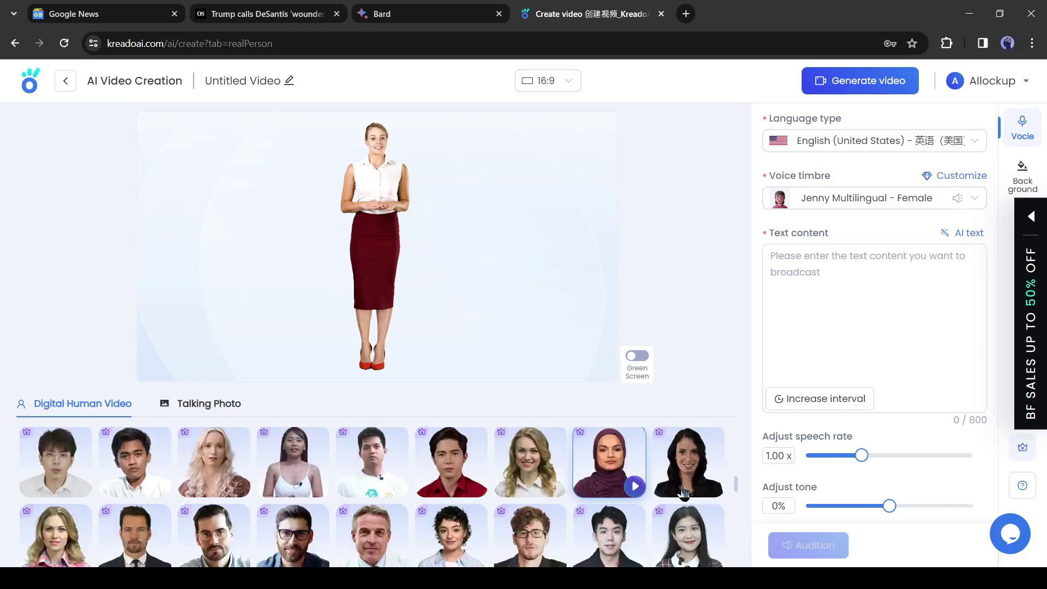
{"action": "scroll", "coordinate": [220, 516], "scroll_direction": "down", "scroll_amount": 8}
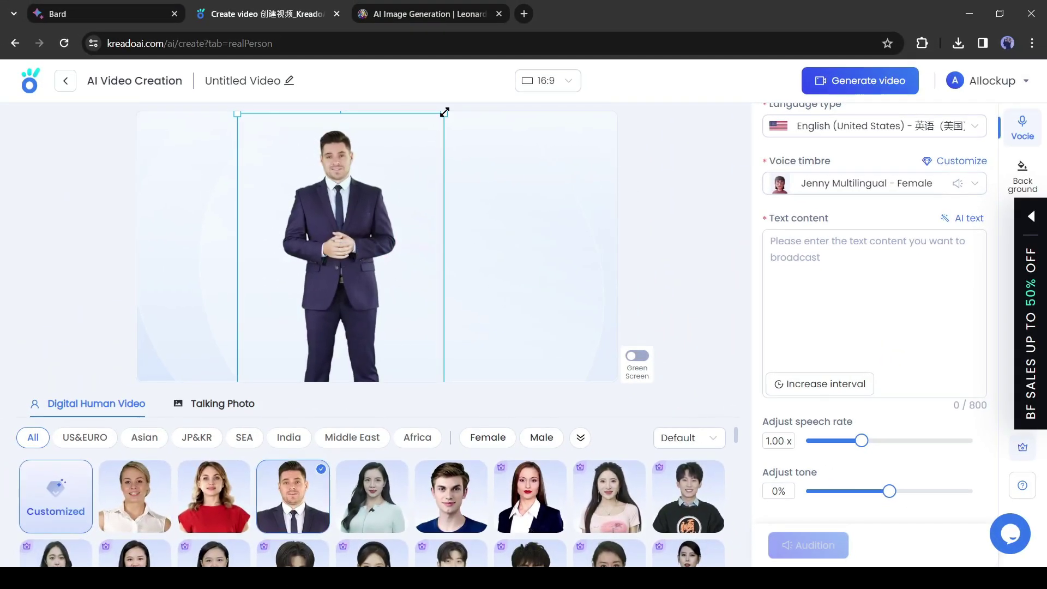
Step: Enlarge the suited male presenter and shift him down-right in the frame
{"action": "left_click_drag", "start_coordinate": [445, 112], "coordinate": [483, 114]}
{"action": "left_click_drag", "start_coordinate": [377, 215], "coordinate": [391, 232]}
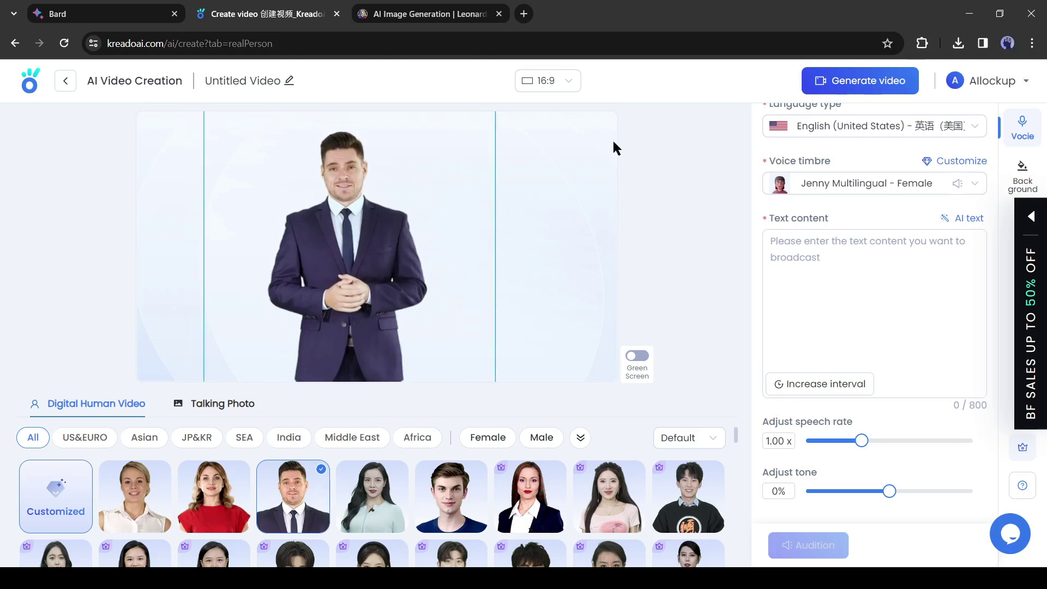
{"action": "scroll", "coordinate": [915, 303], "scroll_direction": "up", "scroll_amount": 1}
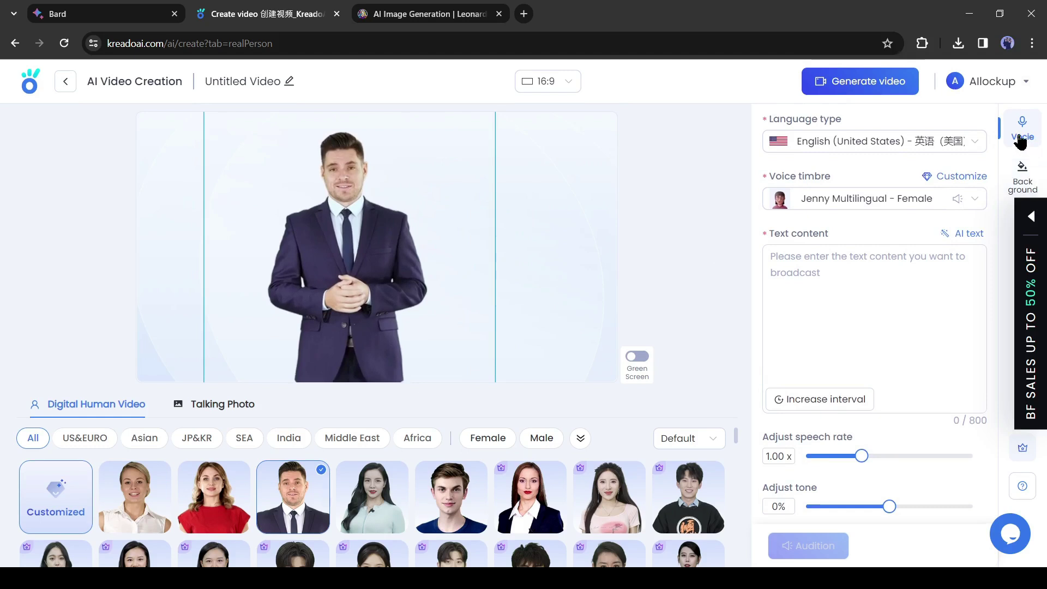
Step: Try studio and NEWS video backgrounds, then red news studio and library office images
{"action": "left_click", "coordinate": [1024, 176]}
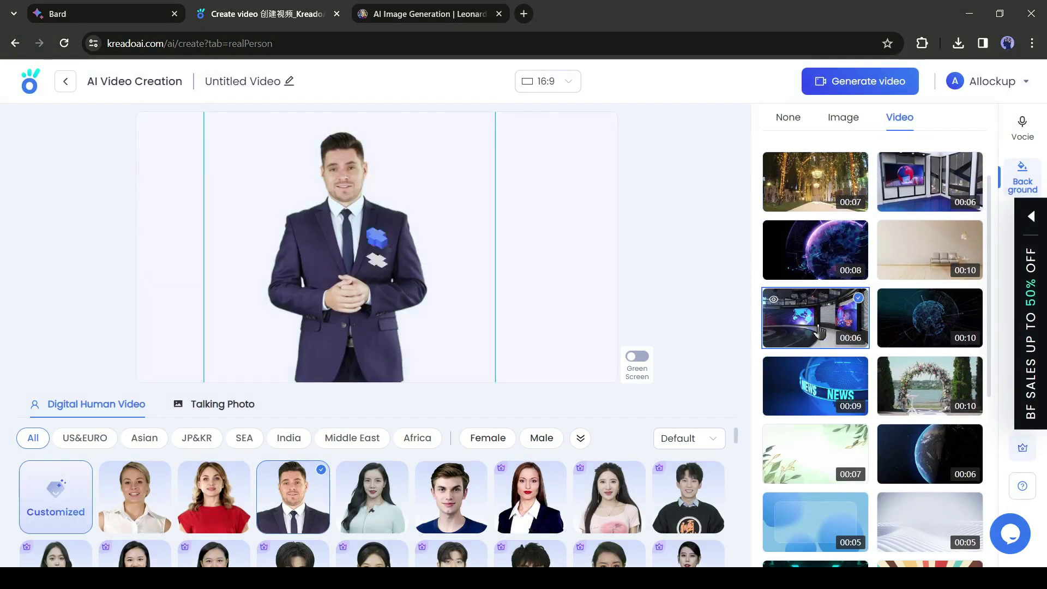
{"action": "left_click", "coordinate": [817, 331]}
{"action": "left_click", "coordinate": [815, 386]}
{"action": "left_click", "coordinate": [912, 374]}
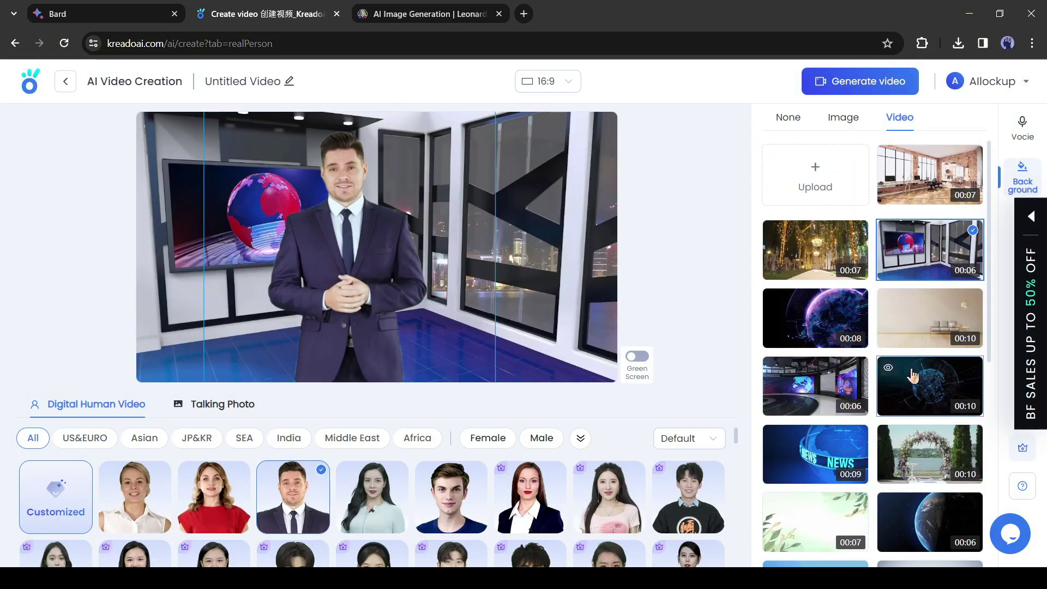
{"action": "scroll", "coordinate": [912, 375], "scroll_direction": "down", "scroll_amount": 3}
{"action": "scroll", "coordinate": [911, 375], "scroll_direction": "down", "scroll_amount": 3}
{"action": "scroll", "coordinate": [899, 384], "scroll_direction": "down", "scroll_amount": 2}
{"action": "left_click", "coordinate": [816, 384]}
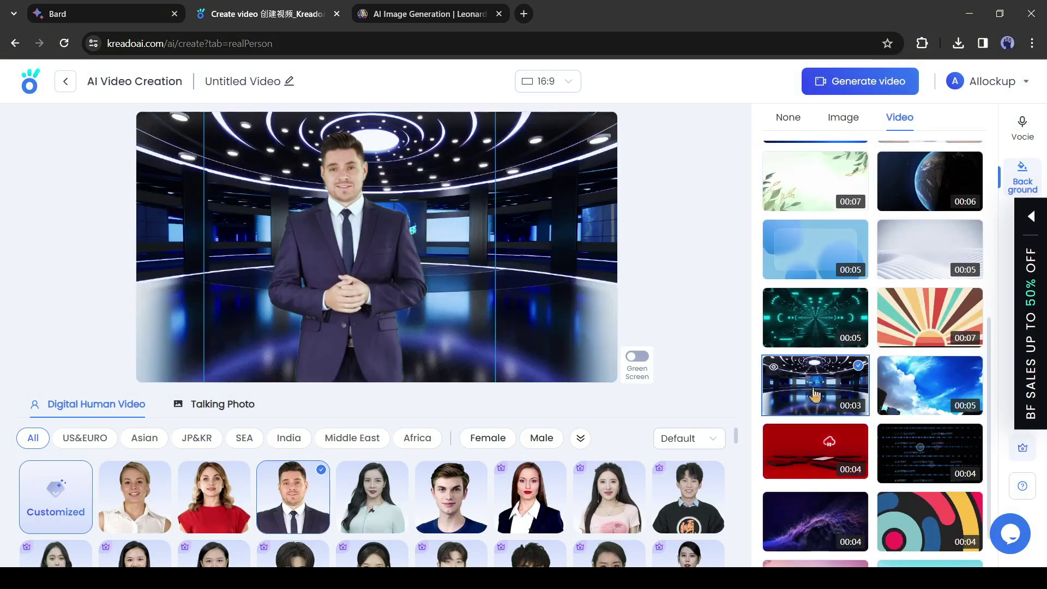
{"action": "scroll", "coordinate": [822, 411], "scroll_direction": "down", "scroll_amount": 1}
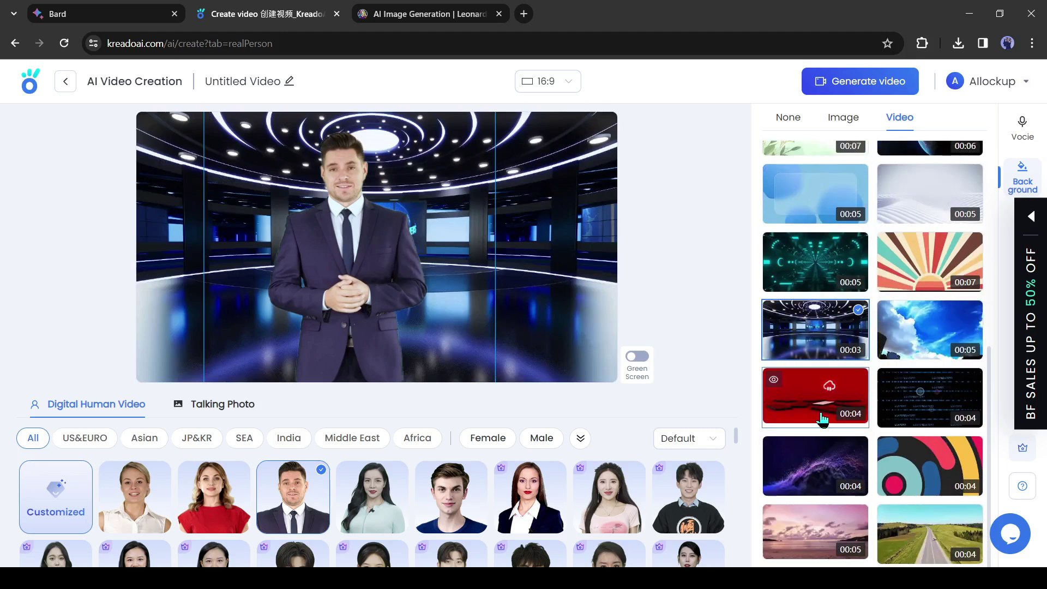
{"action": "scroll", "coordinate": [850, 487], "scroll_direction": "up", "scroll_amount": 5}
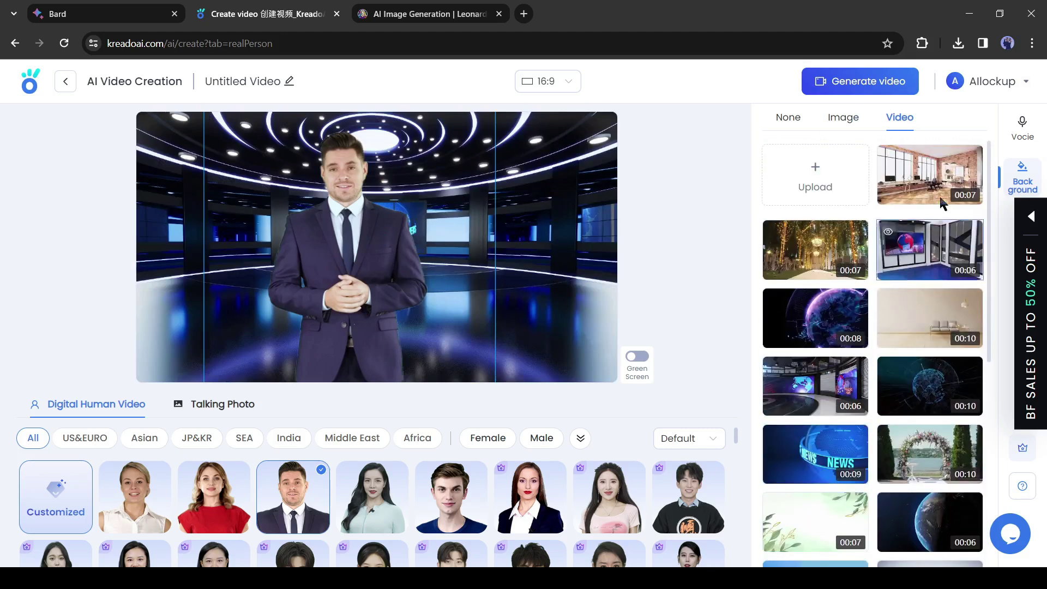
{"action": "mouse_move", "coordinate": [815, 174]}
{"action": "left_click", "coordinate": [855, 123]}
{"action": "scroll", "coordinate": [843, 327], "scroll_direction": "down", "scroll_amount": 4}
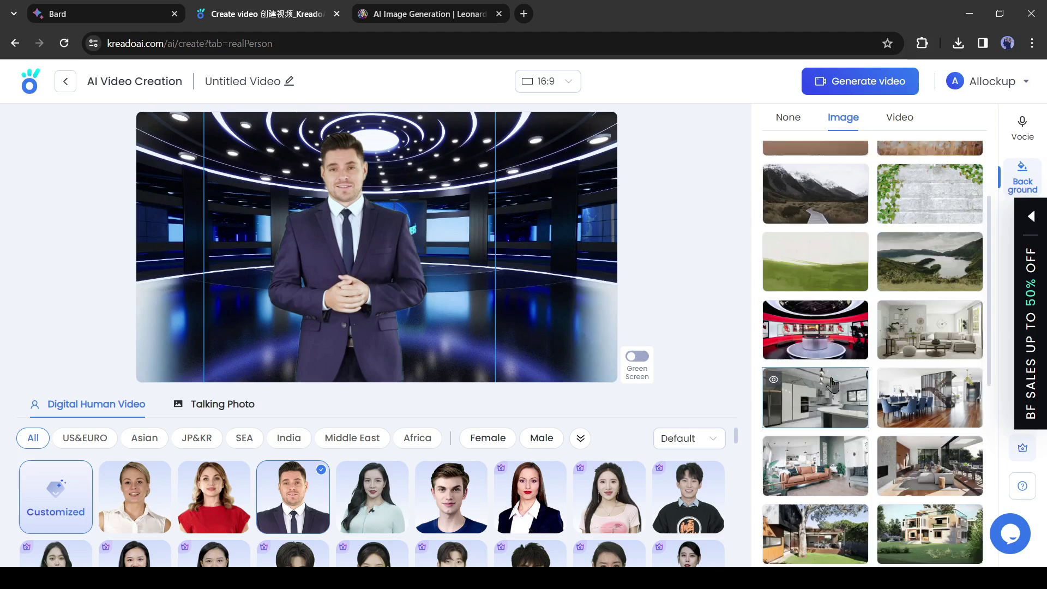
{"action": "left_click", "coordinate": [815, 318]}
{"action": "scroll", "coordinate": [846, 420], "scroll_direction": "down", "scroll_amount": 4}
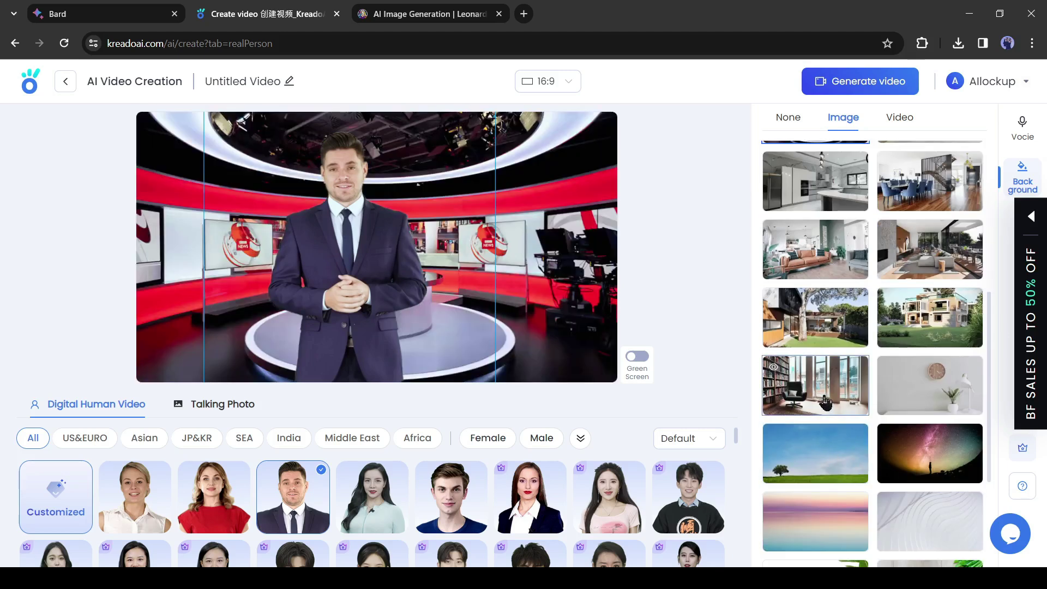
{"action": "left_click", "coordinate": [824, 384]}
{"action": "scroll", "coordinate": [932, 402], "scroll_direction": "up", "scroll_amount": 8}
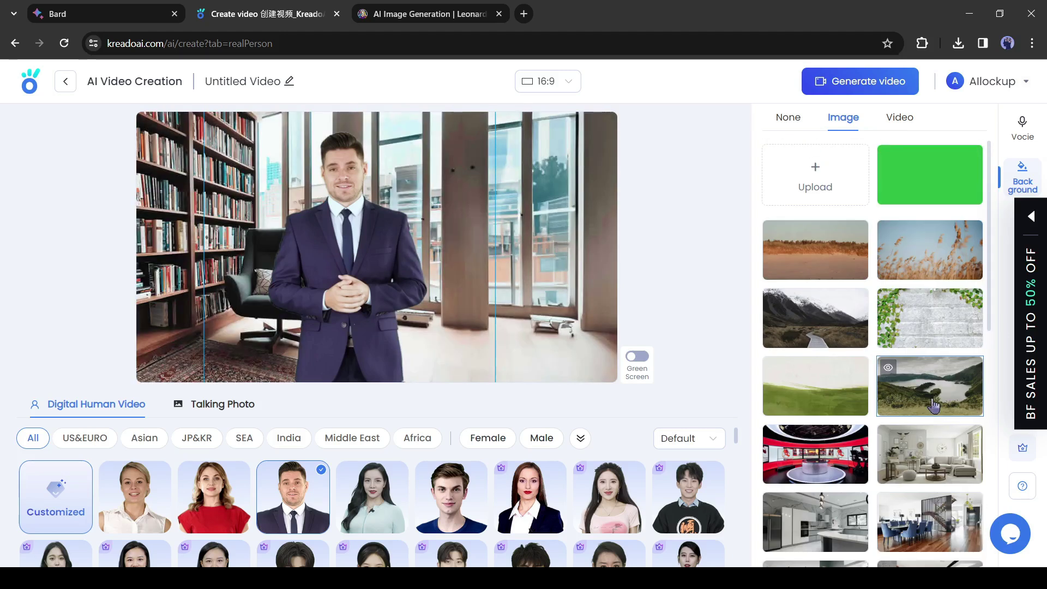
Step: Apply a green-screen background and shift the presenter slightly right
{"action": "left_click", "coordinate": [899, 116]}
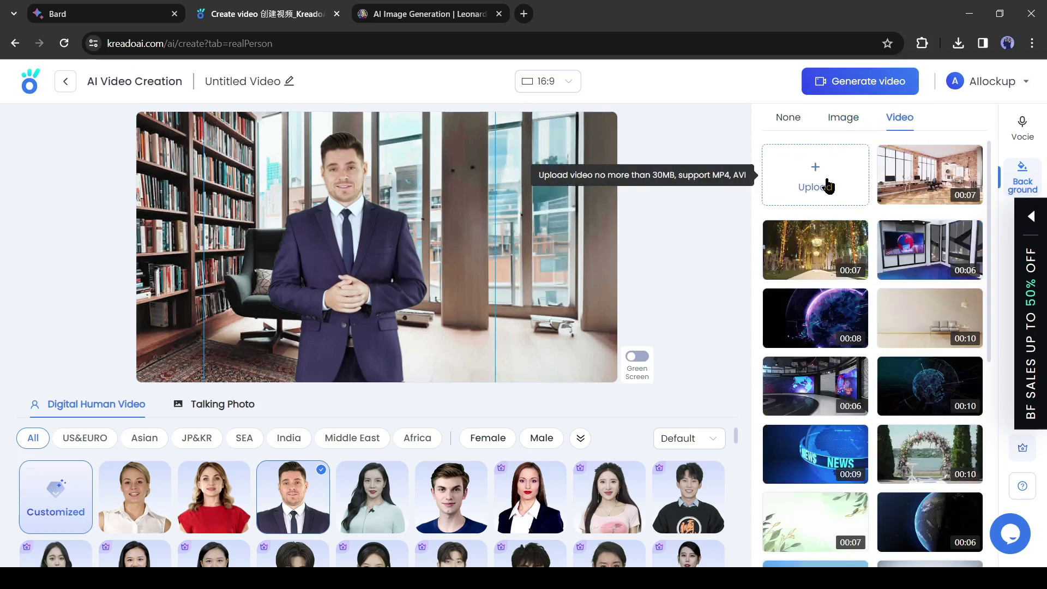
{"action": "left_click", "coordinate": [833, 184]}
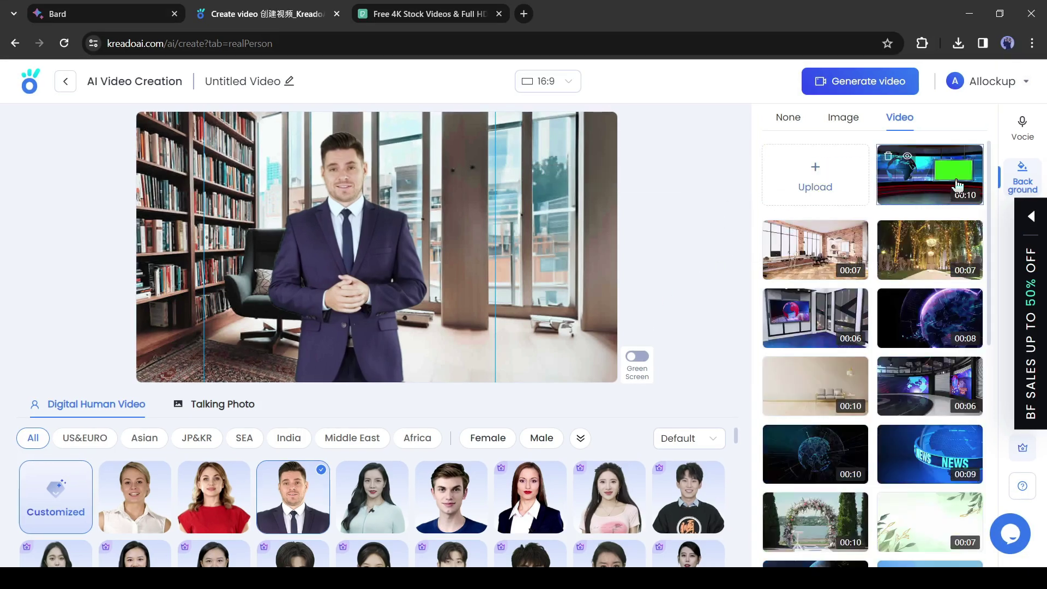
{"action": "left_click", "coordinate": [958, 185]}
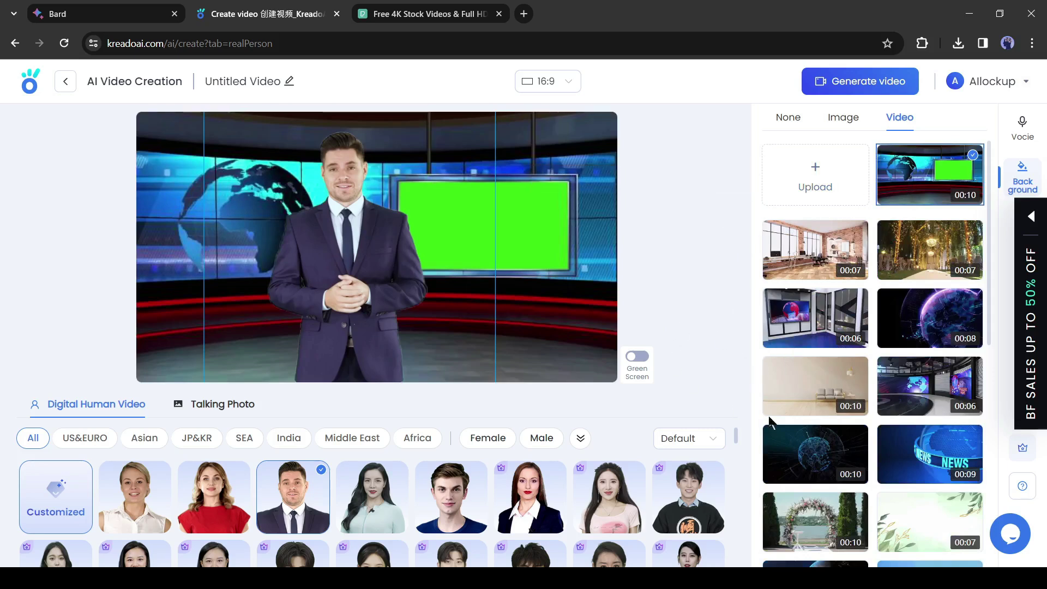
{"action": "scroll", "coordinate": [875, 372], "scroll_direction": "down", "scroll_amount": 1}
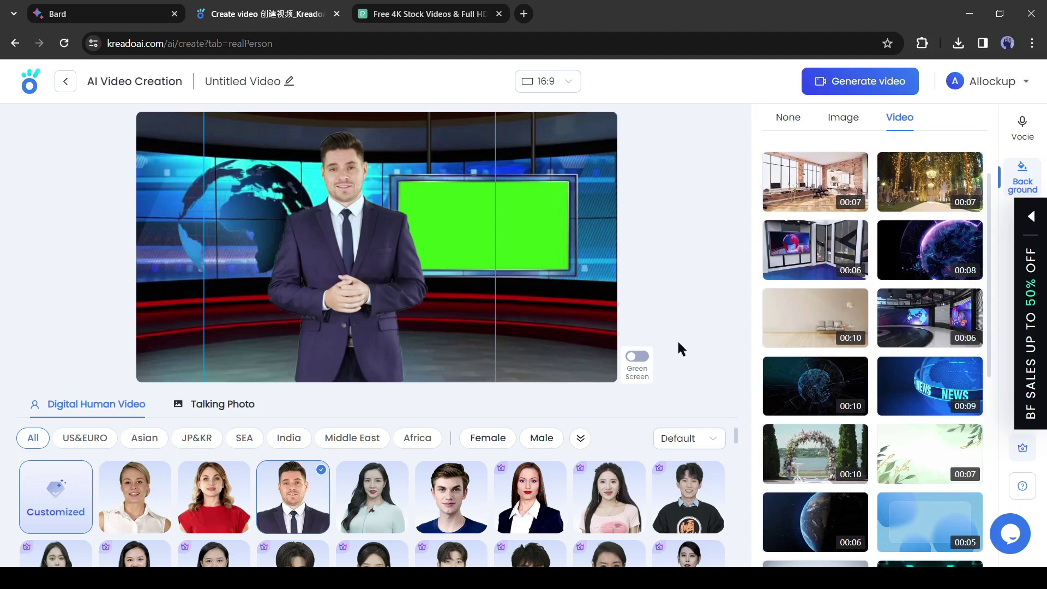
{"action": "left_click", "coordinate": [633, 360]}
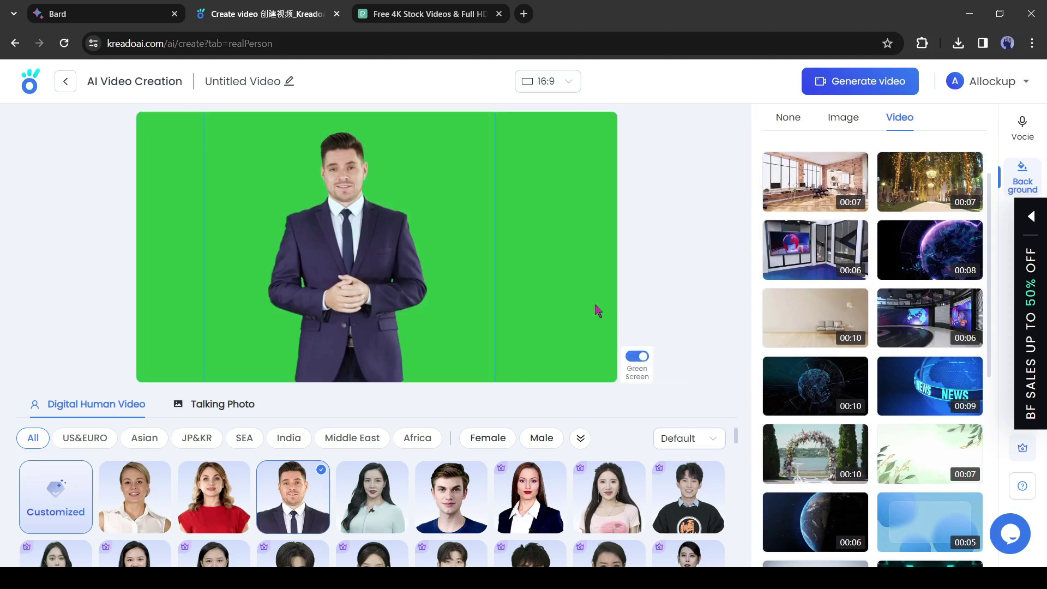
{"action": "left_click_drag", "start_coordinate": [348, 307], "coordinate": [374, 307]}
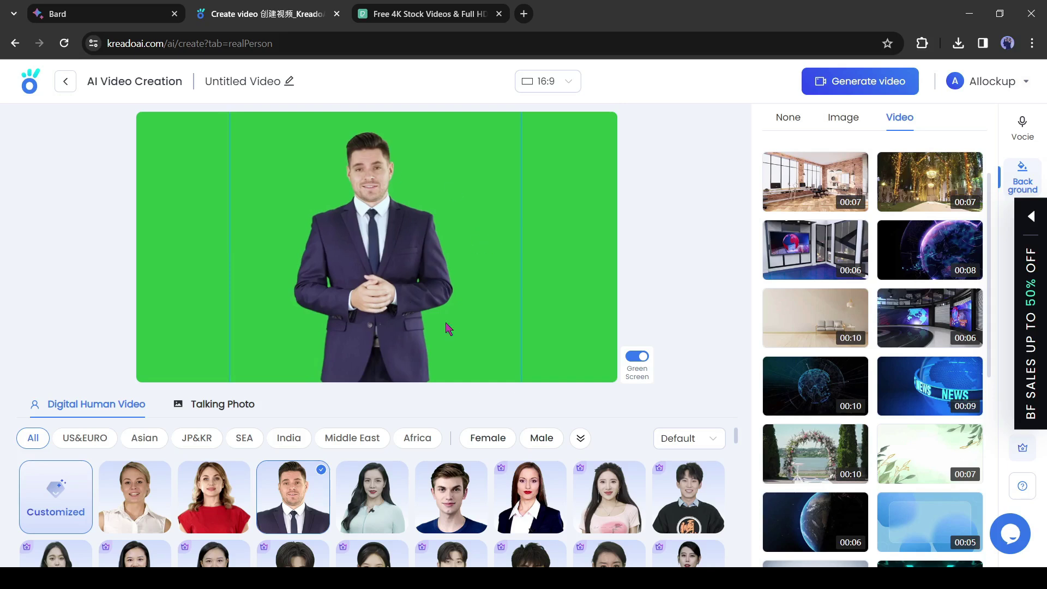
{"action": "scroll", "coordinate": [977, 140], "scroll_direction": "up", "scroll_amount": 1}
Step: Keep English (United States) as the narration language
{"action": "left_click", "coordinate": [1012, 128]}
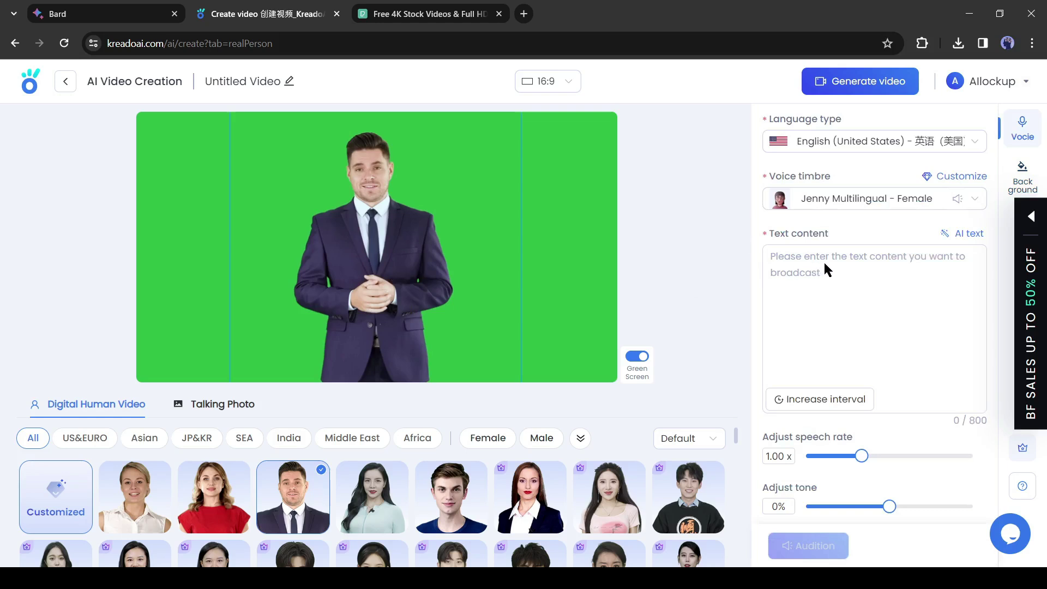
{"action": "left_click", "coordinate": [804, 278]}
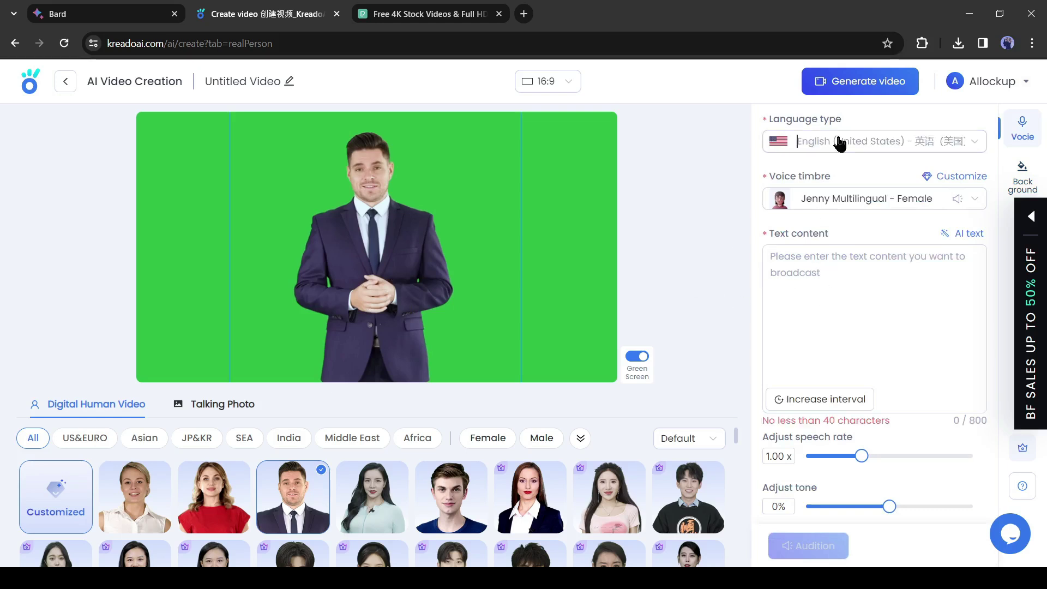
{"action": "left_click", "coordinate": [839, 143]}
{"action": "scroll", "coordinate": [875, 232], "scroll_direction": "down", "scroll_amount": 5}
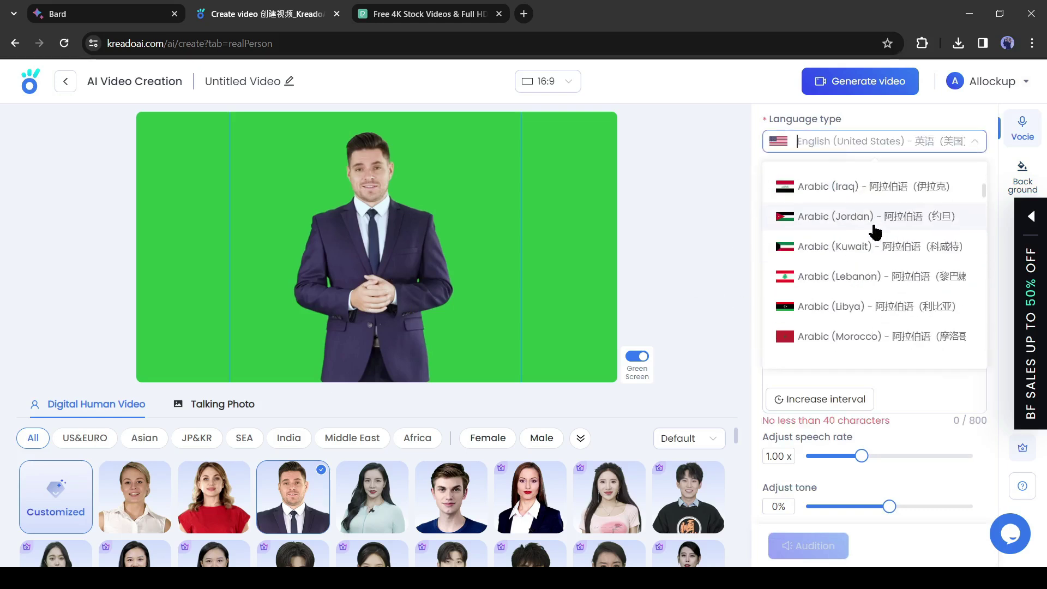
{"action": "scroll", "coordinate": [875, 231], "scroll_direction": "down", "scroll_amount": 10}
{"action": "scroll", "coordinate": [871, 246], "scroll_direction": "down", "scroll_amount": 10}
{"action": "scroll", "coordinate": [867, 278], "scroll_direction": "down", "scroll_amount": 8}
{"action": "scroll", "coordinate": [866, 313], "scroll_direction": "down", "scroll_amount": 3}
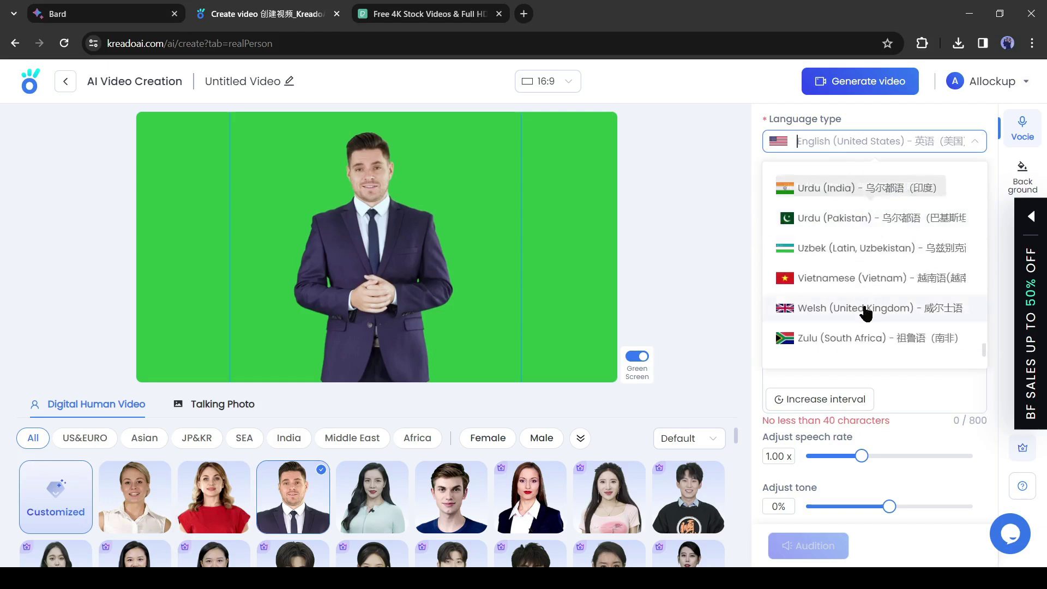
{"action": "scroll", "coordinate": [900, 312], "scroll_direction": "up", "scroll_amount": 5}
{"action": "scroll", "coordinate": [988, 316], "scroll_direction": "up", "scroll_amount": 8}
{"action": "scroll", "coordinate": [900, 246], "scroll_direction": "up", "scroll_amount": 5}
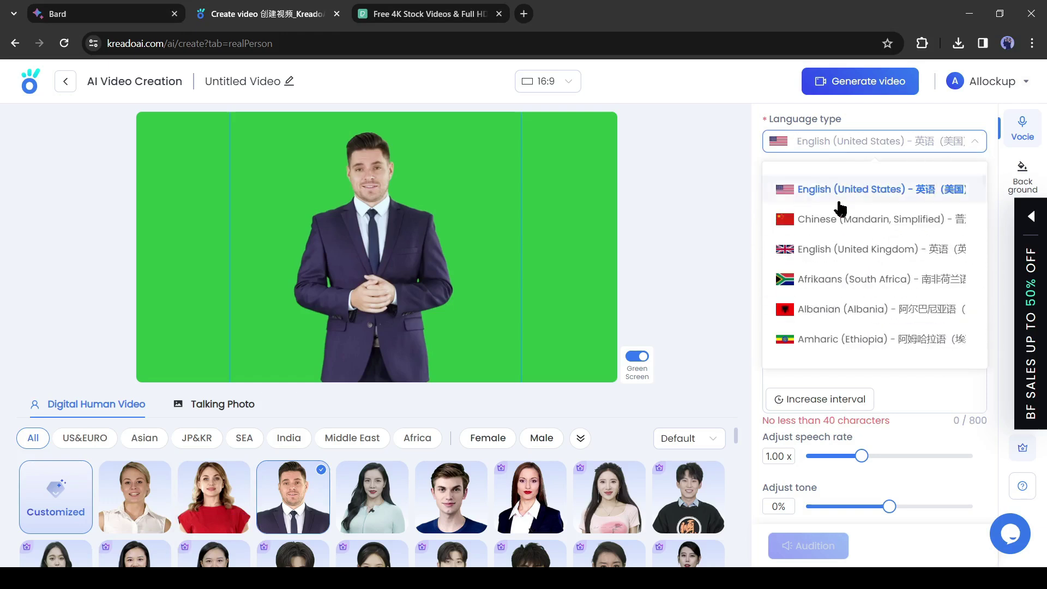
{"action": "left_click", "coordinate": [859, 197]}
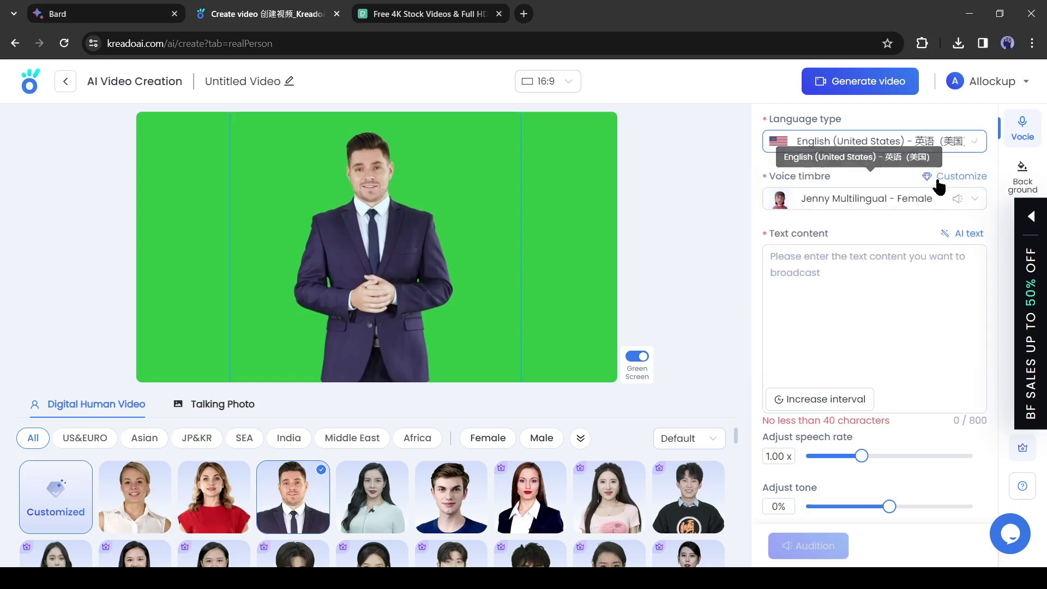
Step: Preview Christopher, Amber, Ana and Ryan voices, then choose Ryan Multilingual - Male
{"action": "left_click", "coordinate": [861, 200]}
{"action": "scroll", "coordinate": [859, 292], "scroll_direction": "down", "scroll_amount": 1}
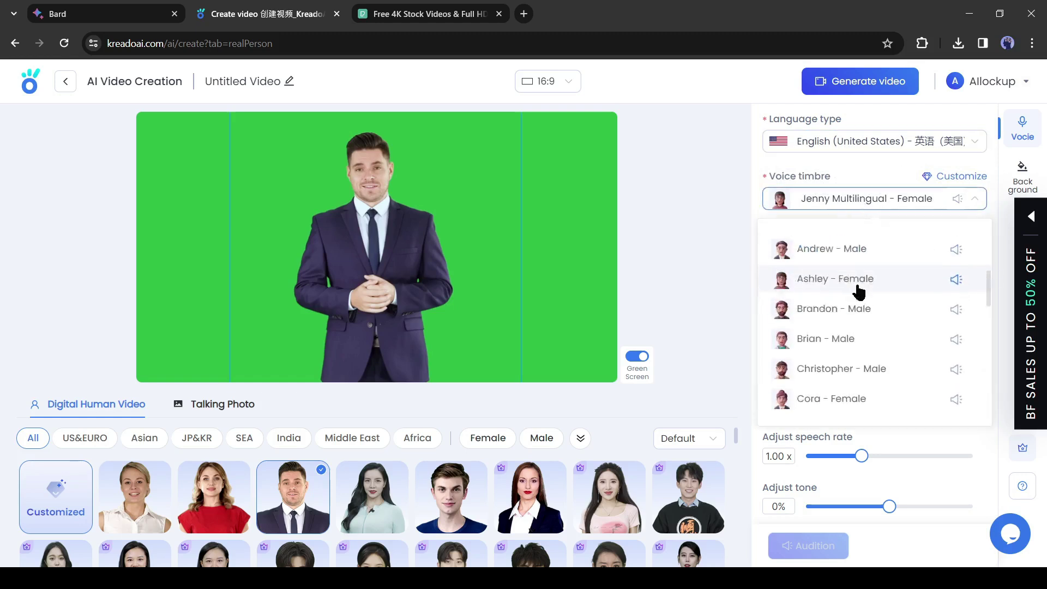
{"action": "scroll", "coordinate": [859, 292], "scroll_direction": "down", "scroll_amount": 3}
{"action": "scroll", "coordinate": [957, 344], "scroll_direction": "up", "scroll_amount": 3}
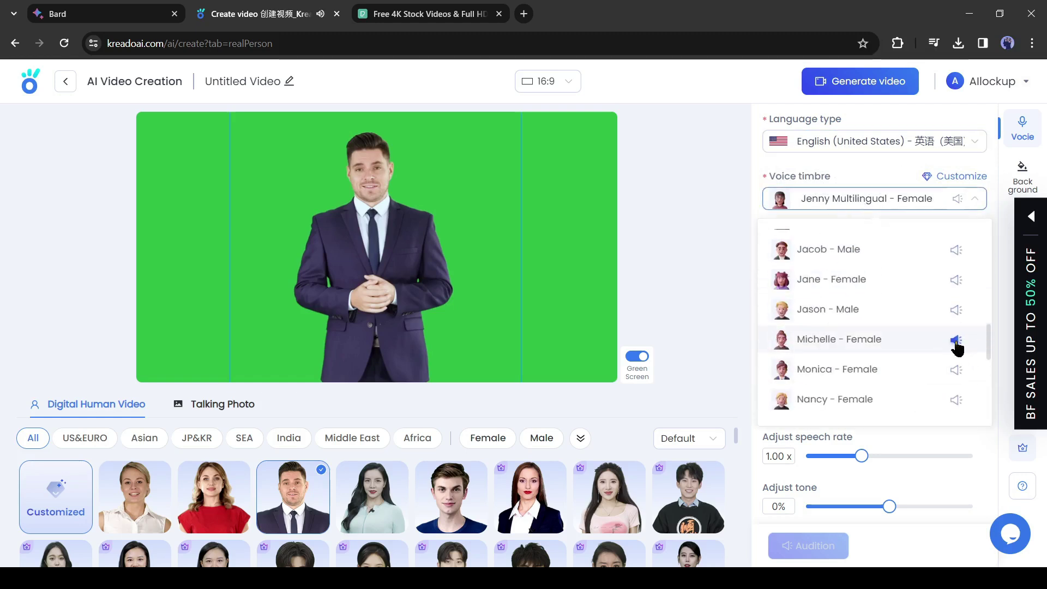
{"action": "left_click", "coordinate": [954, 322]}
{"action": "scroll", "coordinate": [939, 329], "scroll_direction": "up", "scroll_amount": 3}
{"action": "left_click", "coordinate": [956, 305]}
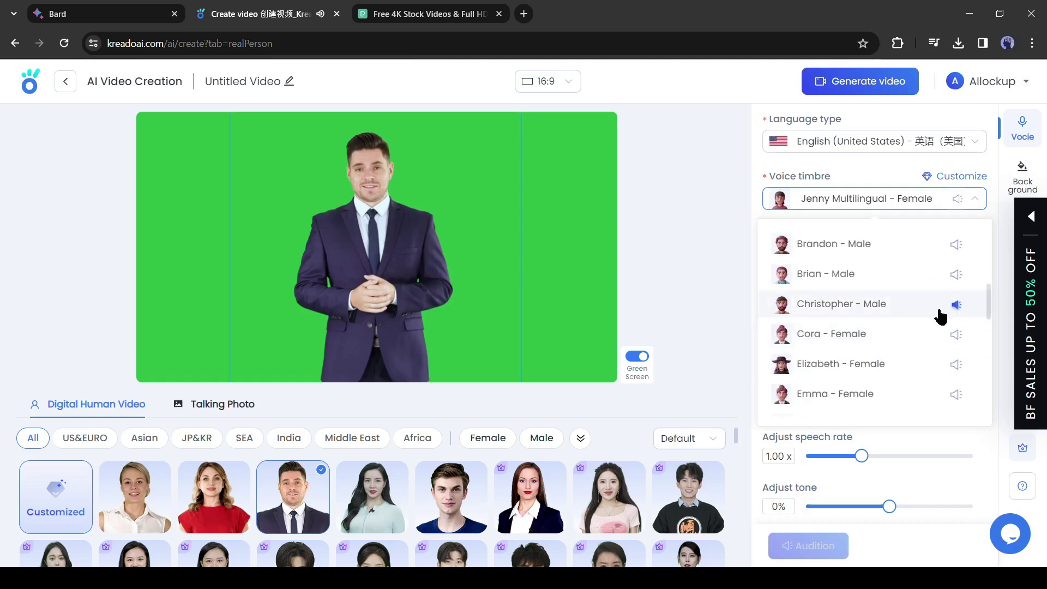
{"action": "scroll", "coordinate": [940, 315], "scroll_direction": "up", "scroll_amount": 2}
{"action": "left_click", "coordinate": [955, 319]}
{"action": "scroll", "coordinate": [949, 312], "scroll_direction": "up", "scroll_amount": 2}
{"action": "left_click", "coordinate": [955, 301]}
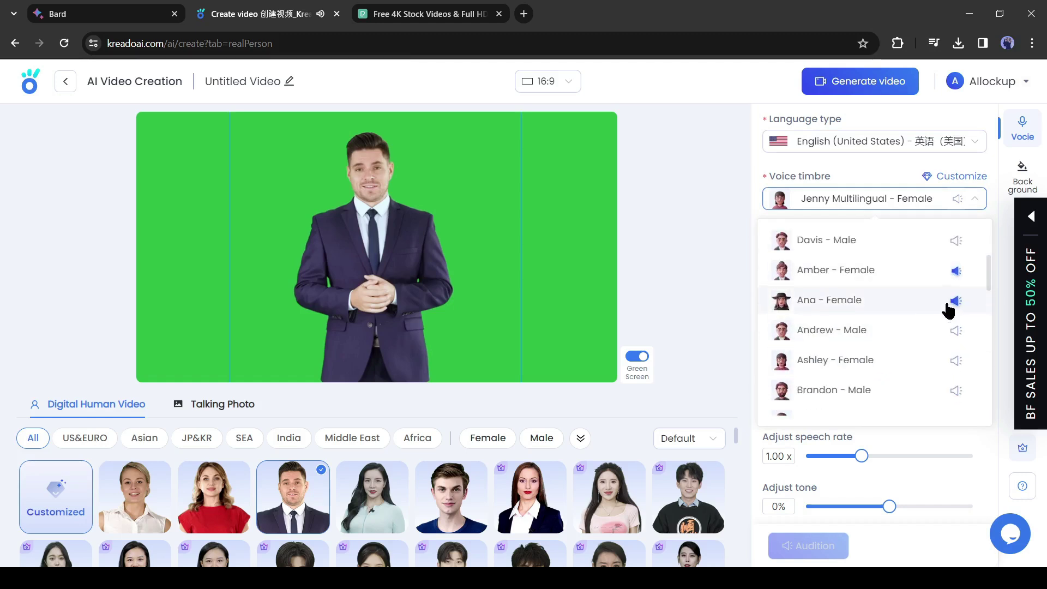
{"action": "scroll", "coordinate": [948, 311], "scroll_direction": "up", "scroll_amount": 2}
{"action": "scroll", "coordinate": [949, 327], "scroll_direction": "down", "scroll_amount": 8}
{"action": "left_click", "coordinate": [953, 396]}
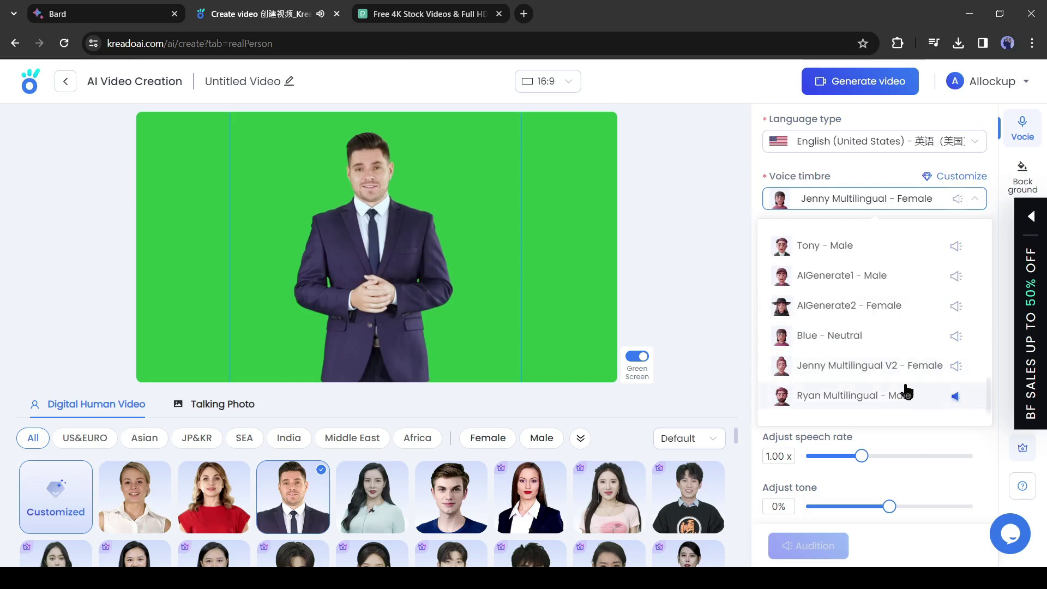
{"action": "left_click", "coordinate": [862, 396]}
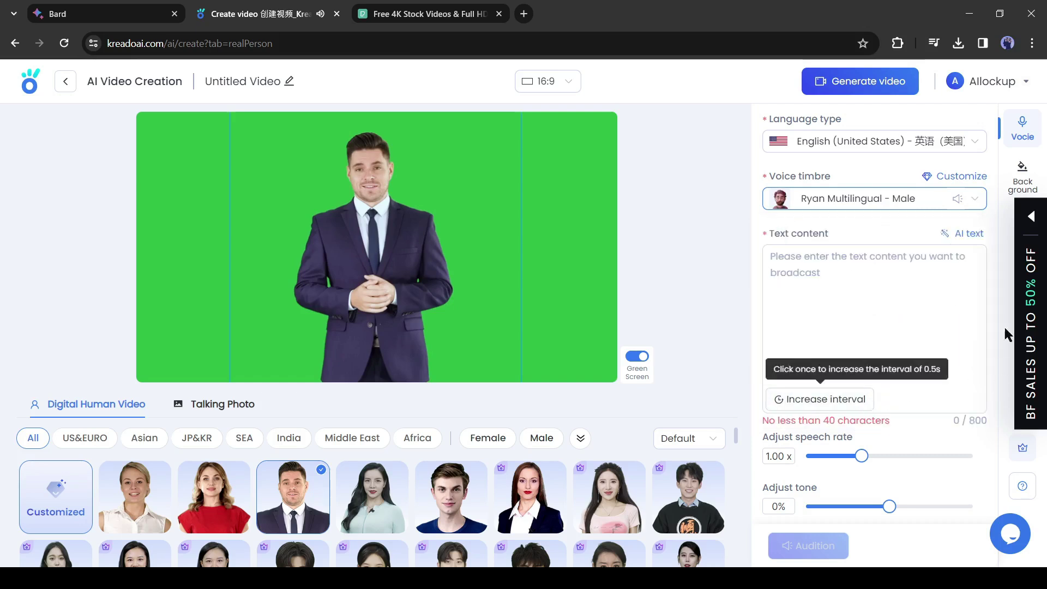
Step: Paste Bard's paragraph on Trump's endorsements into the script text
{"action": "left_click", "coordinate": [832, 293]}
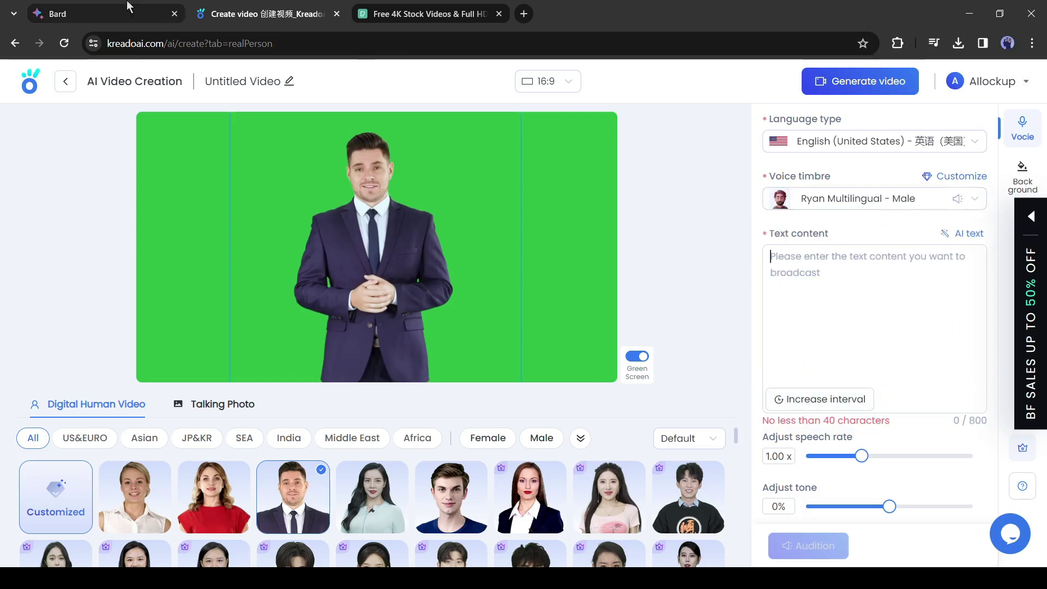
{"action": "left_click", "coordinate": [99, 13]}
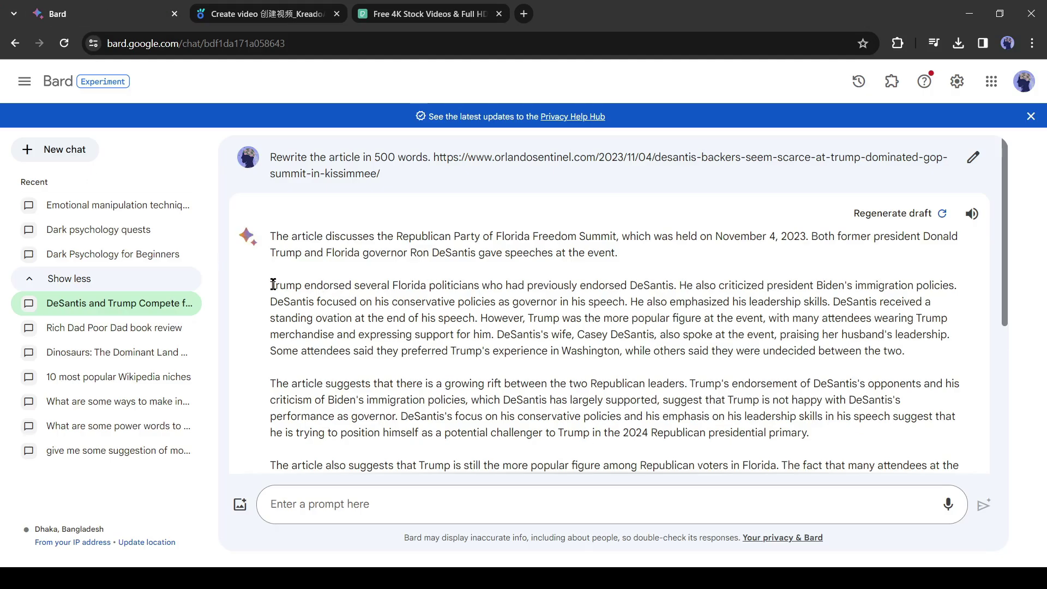
{"action": "left_click_drag", "start_coordinate": [270, 284], "coordinate": [898, 352]}
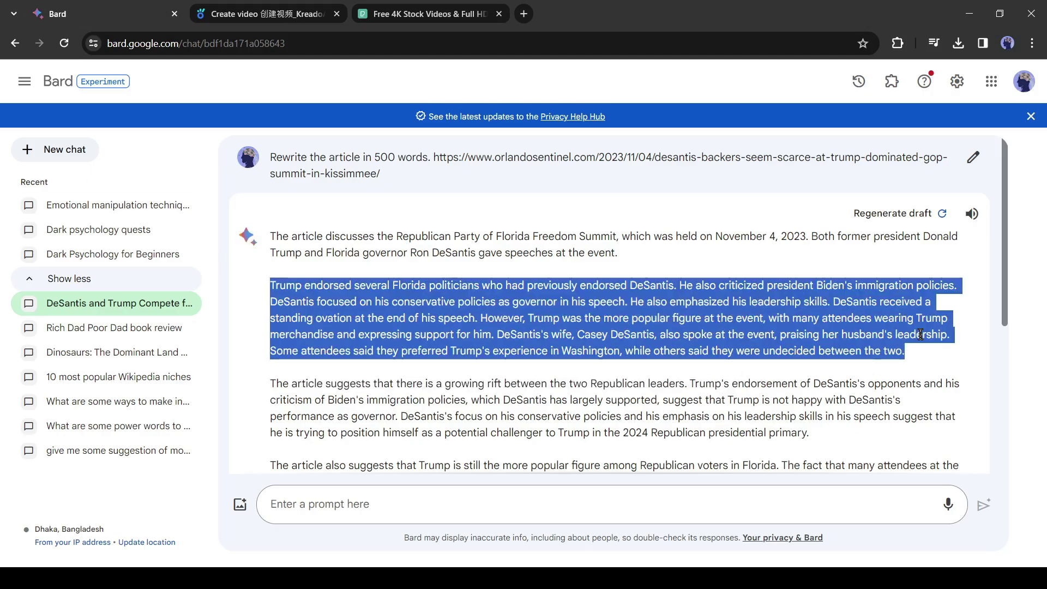
{"action": "key", "text": "ctrl+c"}
{"action": "left_click", "coordinate": [262, 13]}
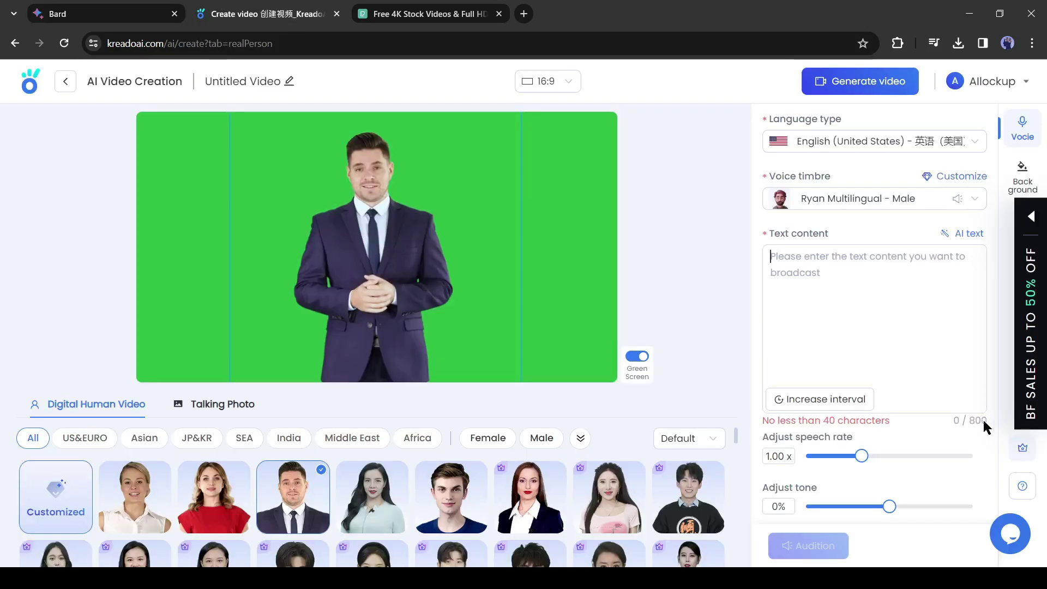
{"action": "key", "text": "ctrl+v"}
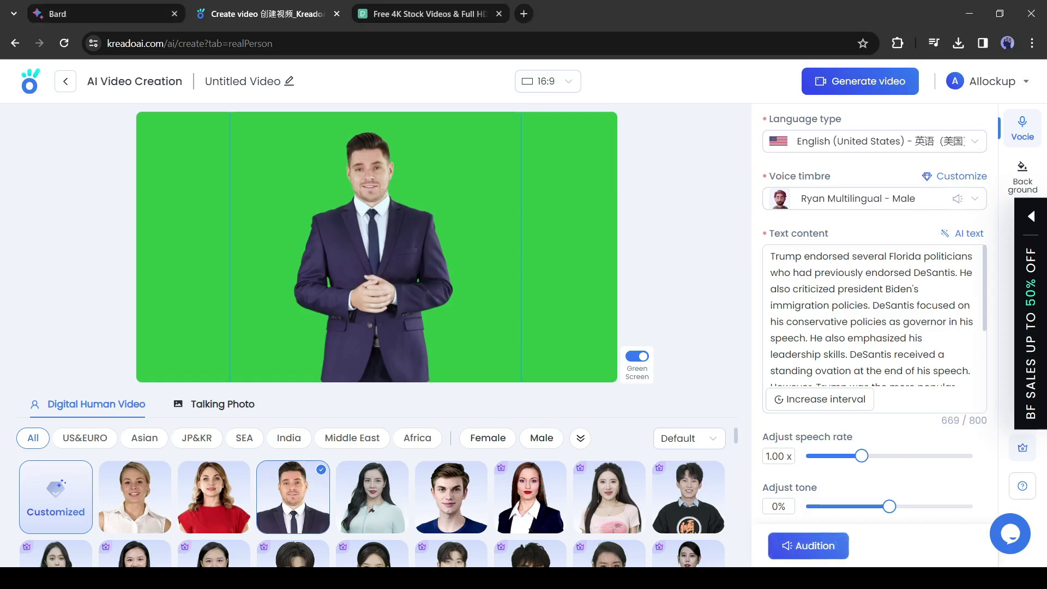
Step: Audition the narration, set speech rate to 0.99x and tone to 3%, and audition again
{"action": "left_click", "coordinate": [821, 549]}
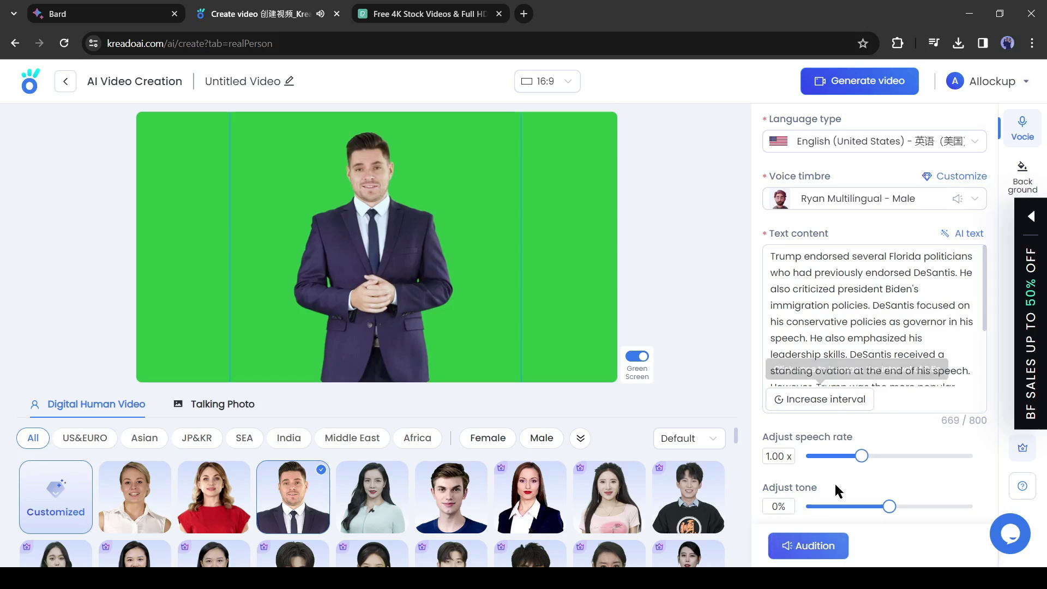
{"action": "left_click_drag", "start_coordinate": [862, 457], "coordinate": [860, 458]}
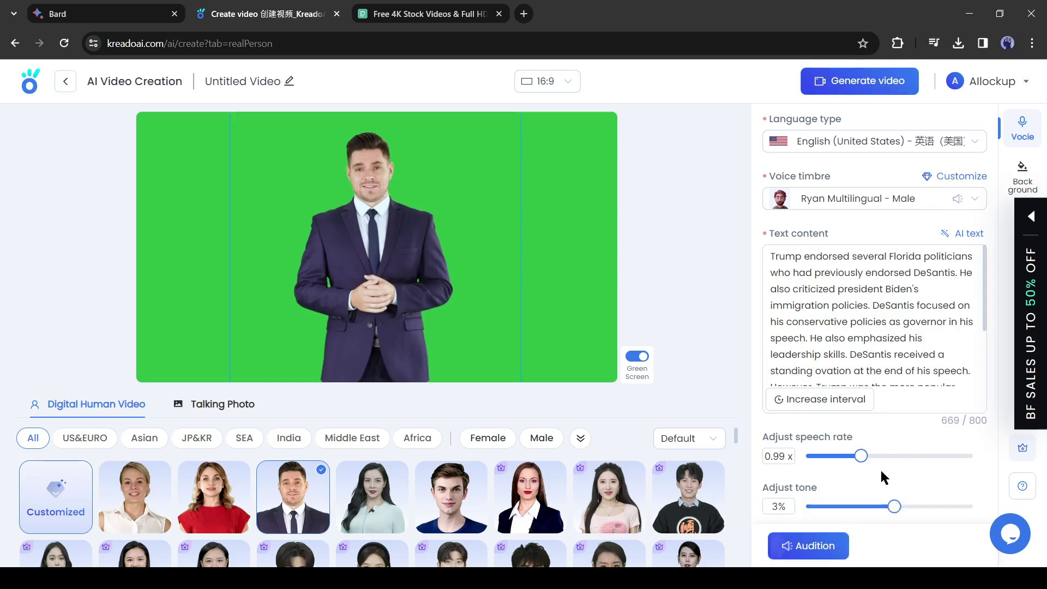
{"action": "left_click", "coordinate": [833, 544]}
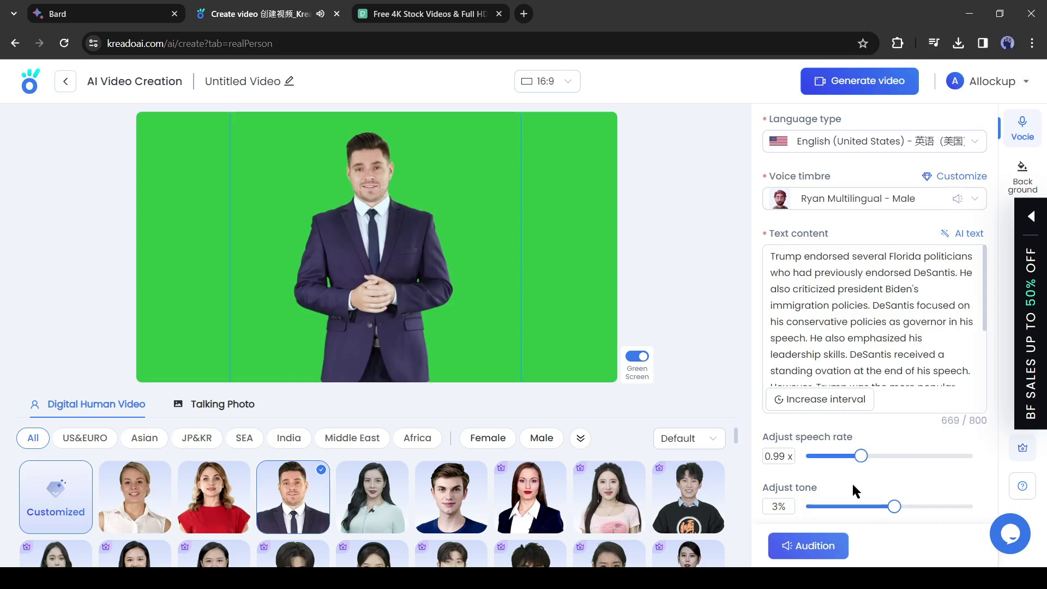
Step: Generate the presenter video, keep creating, and delete the over-limit final sentence
{"action": "left_click", "coordinate": [873, 86]}
{"action": "left_click", "coordinate": [863, 295]}
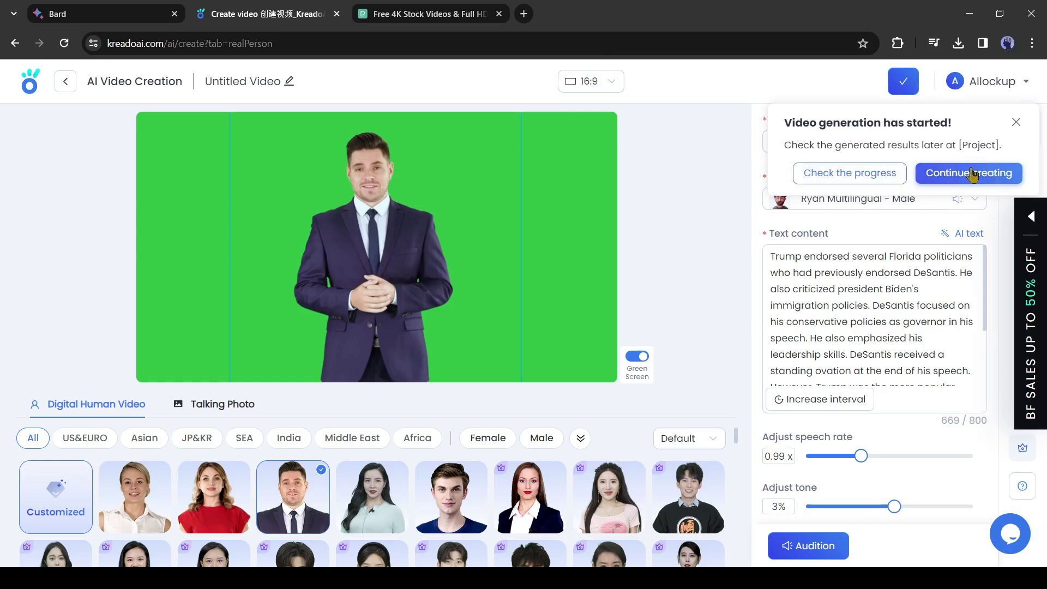
{"action": "left_click", "coordinate": [941, 175]}
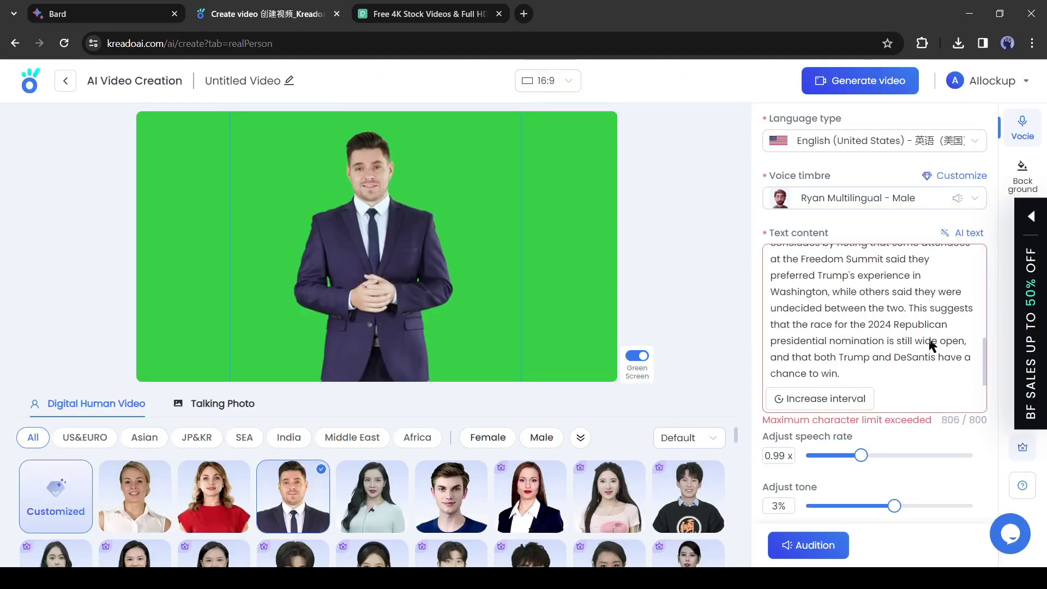
{"action": "left_click_drag", "start_coordinate": [931, 344], "coordinate": [842, 375]}
{"action": "key", "text": "BackSpace"}
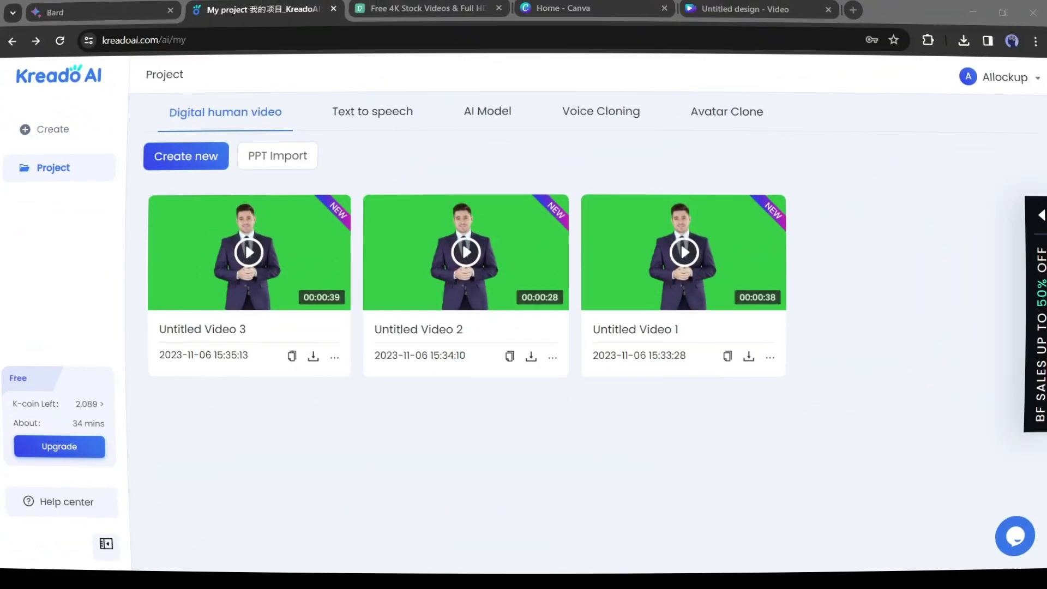
Step: Download Untitled Video 1, 2 and 3 from the Kreado AI projects
{"action": "left_click", "coordinate": [740, 353]}
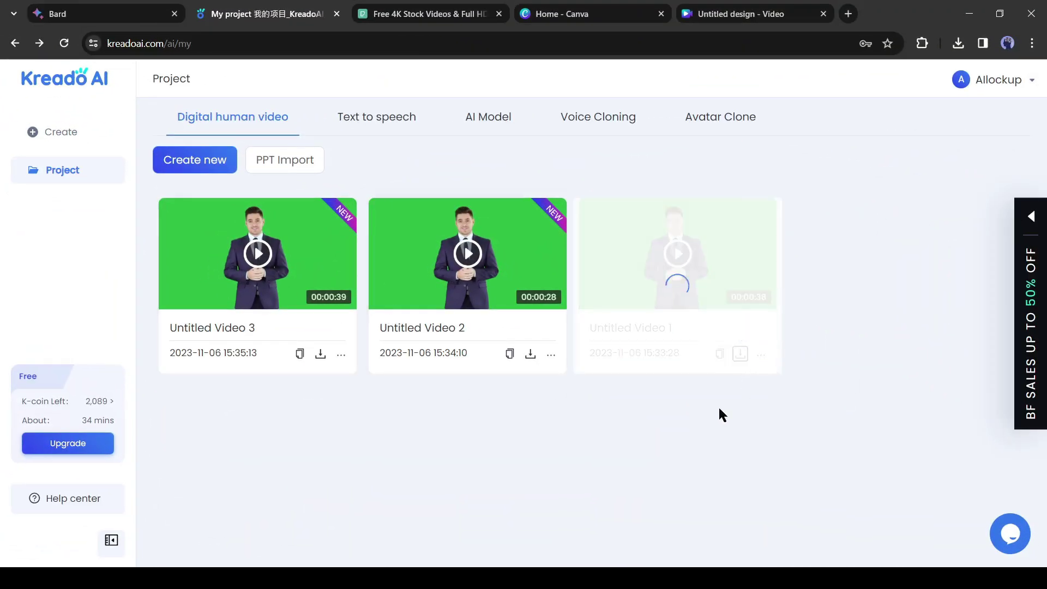
{"action": "left_click", "coordinate": [531, 354]}
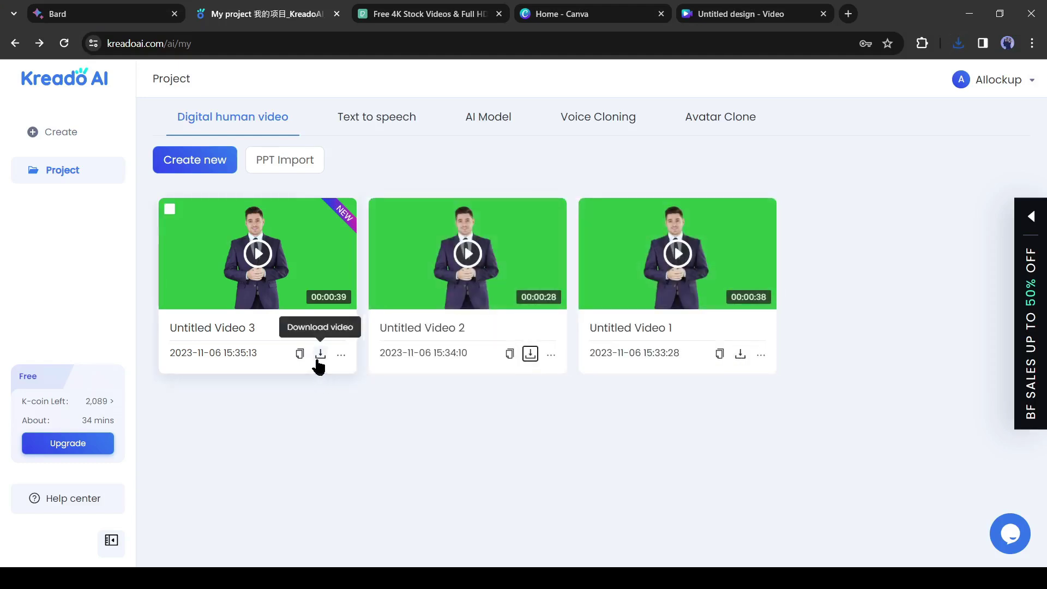
{"action": "left_click", "coordinate": [320, 353]}
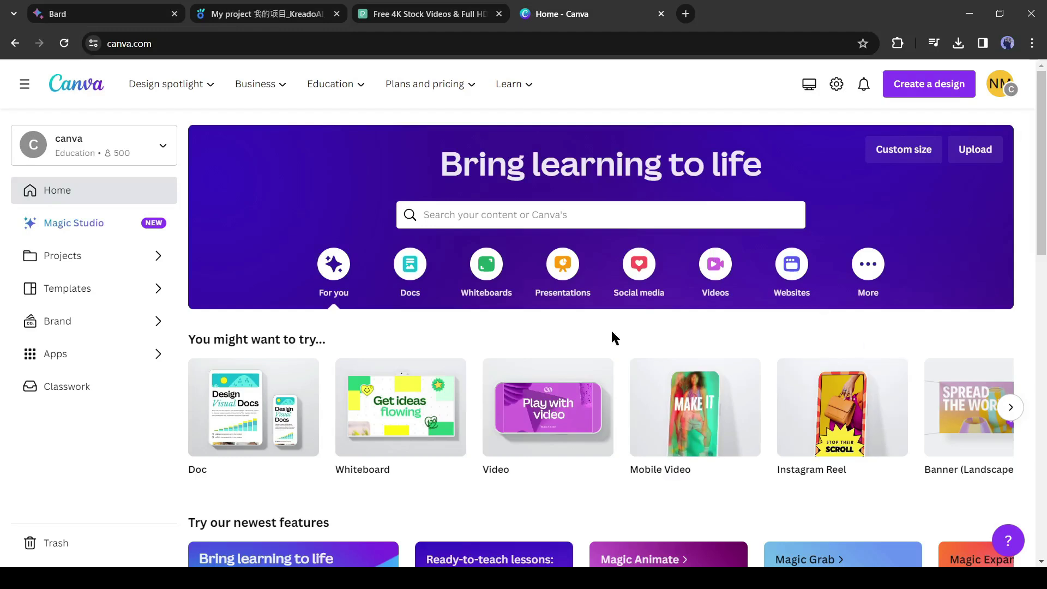
Step: Create a blank Canva video design and search Elements videos for 'newsroom background'
{"action": "left_click", "coordinate": [928, 84]}
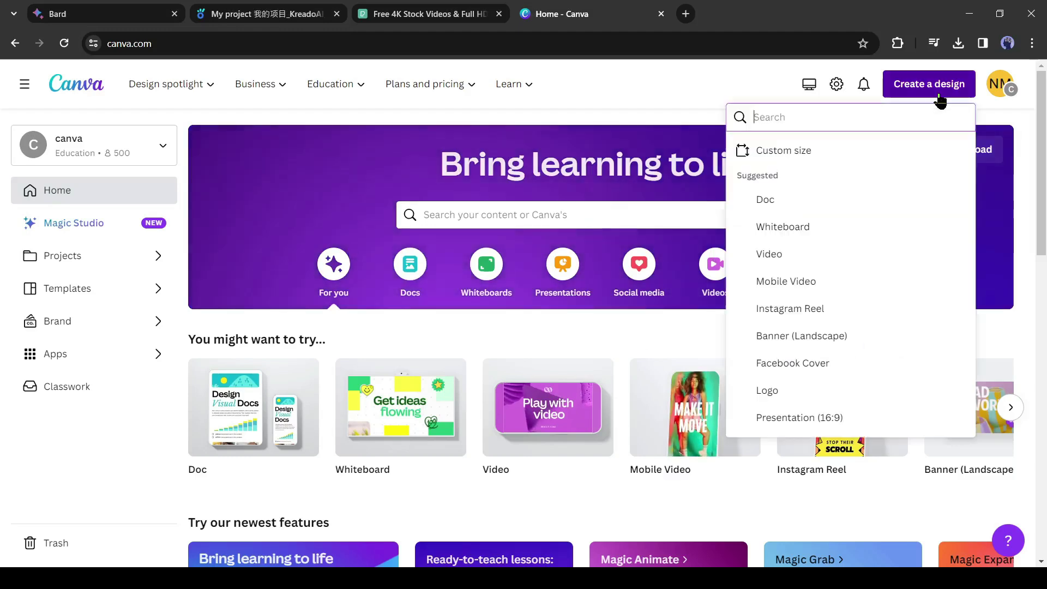
{"action": "left_click", "coordinate": [797, 284]}
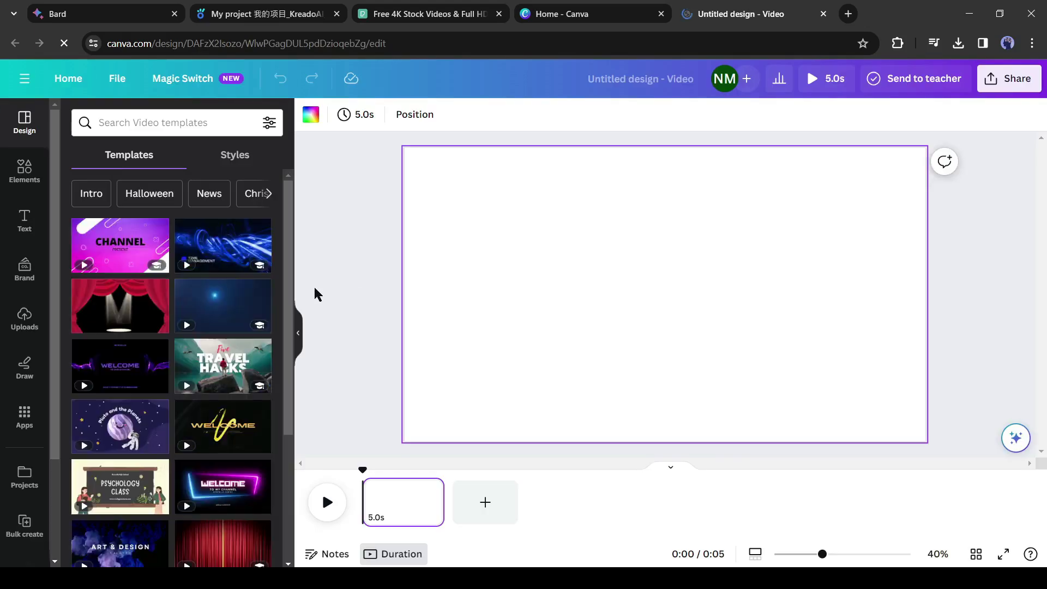
{"action": "left_click", "coordinate": [24, 171]}
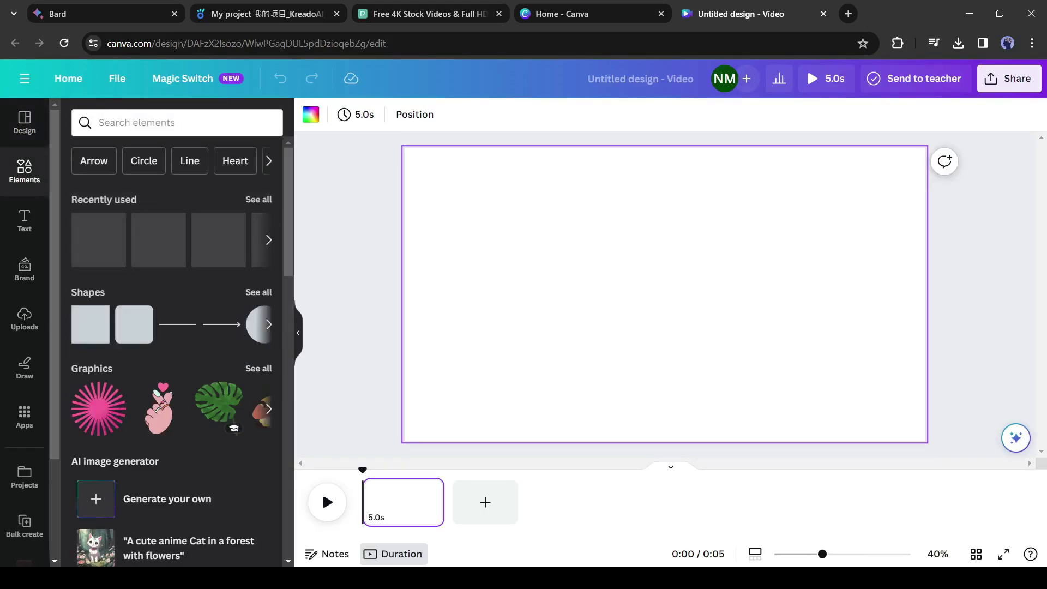
{"action": "left_click", "coordinate": [176, 122]}
{"action": "type", "text": "newsroom background"}
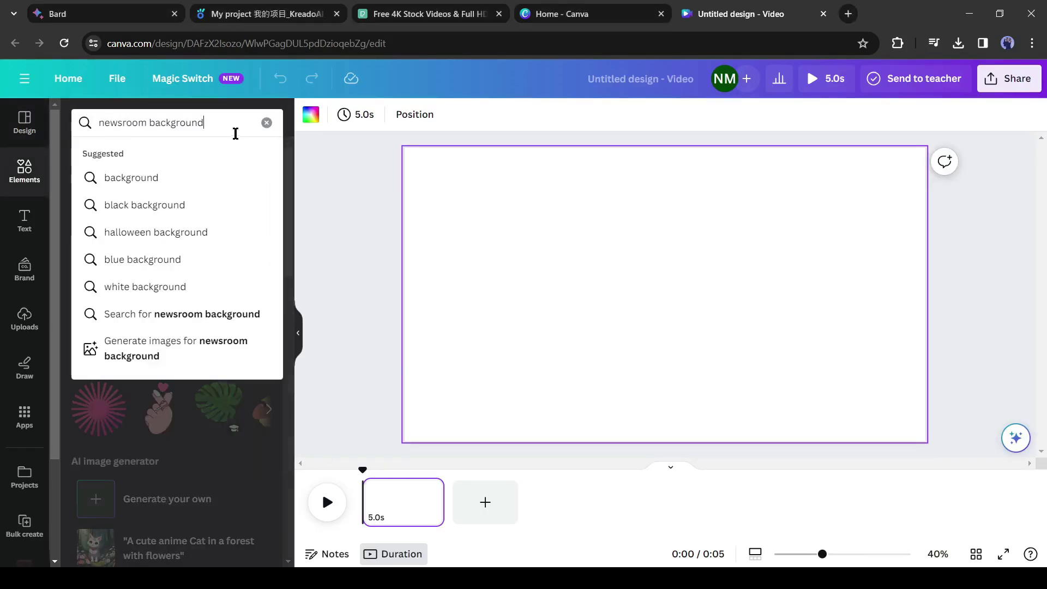
{"action": "key", "text": "Return"}
{"action": "left_click", "coordinate": [212, 154]}
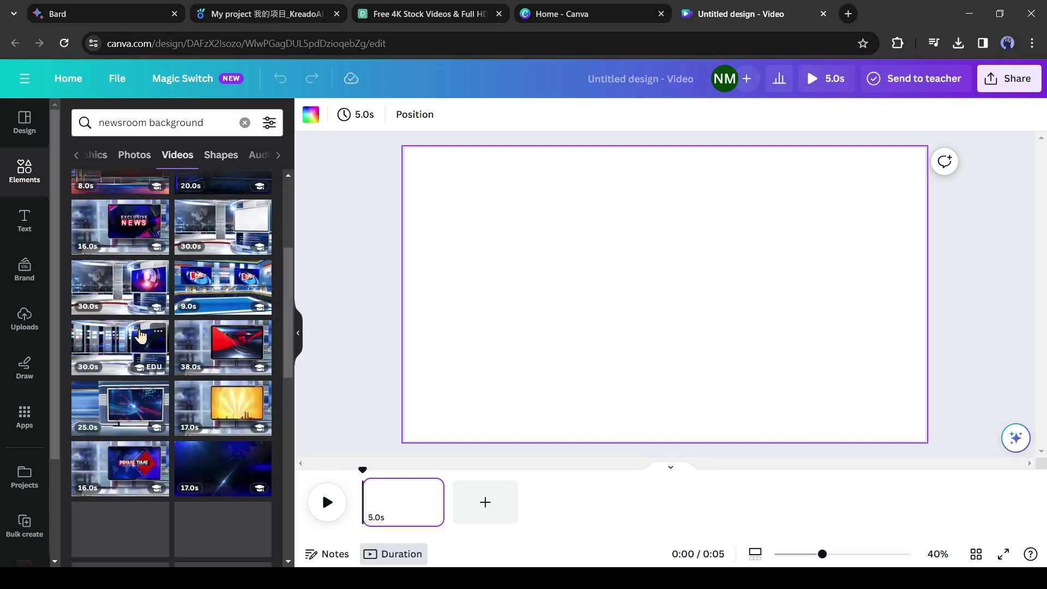
{"action": "scroll", "coordinate": [123, 311], "scroll_direction": "down", "scroll_amount": 5}
{"action": "scroll", "coordinate": [99, 330], "scroll_direction": "down", "scroll_amount": 5}
{"action": "scroll", "coordinate": [98, 330], "scroll_direction": "down", "scroll_amount": 5}
{"action": "scroll", "coordinate": [98, 330], "scroll_direction": "up", "scroll_amount": 3}
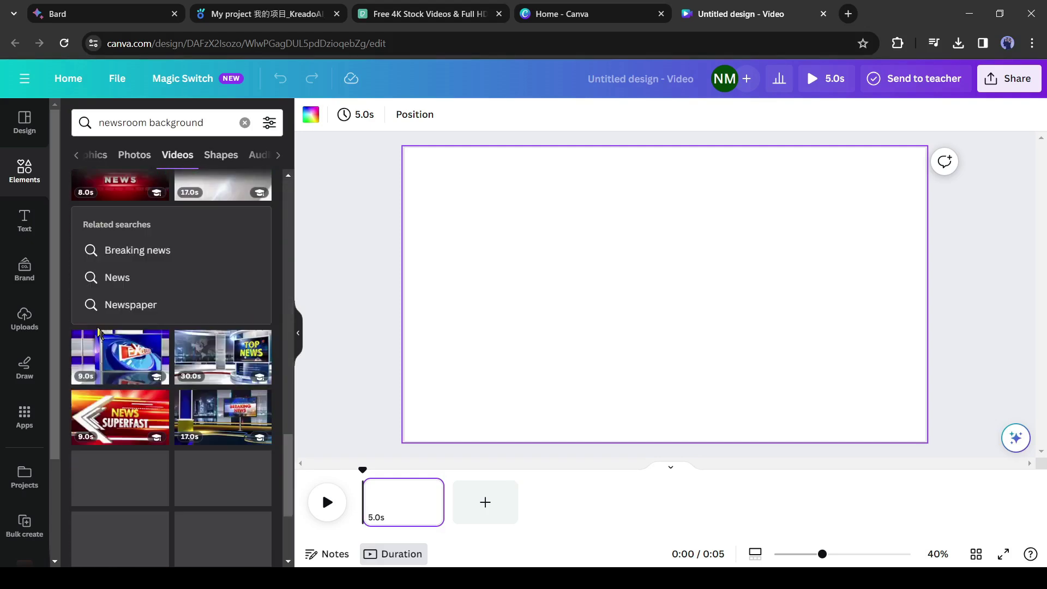
{"action": "scroll", "coordinate": [99, 331], "scroll_direction": "down", "scroll_amount": 4}
{"action": "scroll", "coordinate": [100, 332], "scroll_direction": "down", "scroll_amount": 4}
{"action": "scroll", "coordinate": [100, 331], "scroll_direction": "down", "scroll_amount": 4}
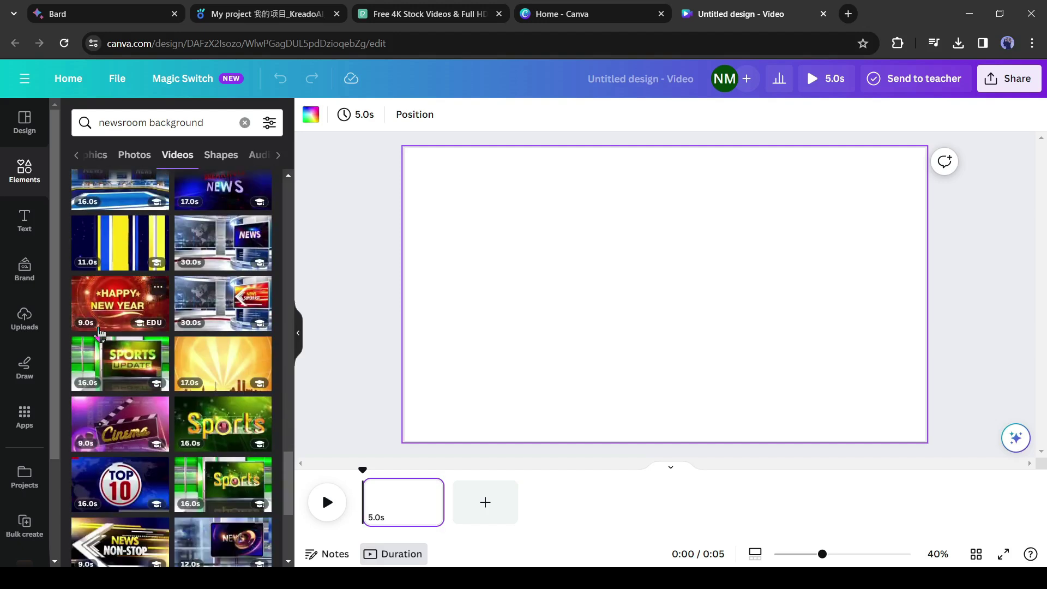
{"action": "scroll", "coordinate": [101, 332], "scroll_direction": "down", "scroll_amount": 4}
{"action": "scroll", "coordinate": [100, 332], "scroll_direction": "down", "scroll_amount": 2}
Step: Set the NEWS studio clip as the page background and start the video download
{"action": "left_click", "coordinate": [223, 274]}
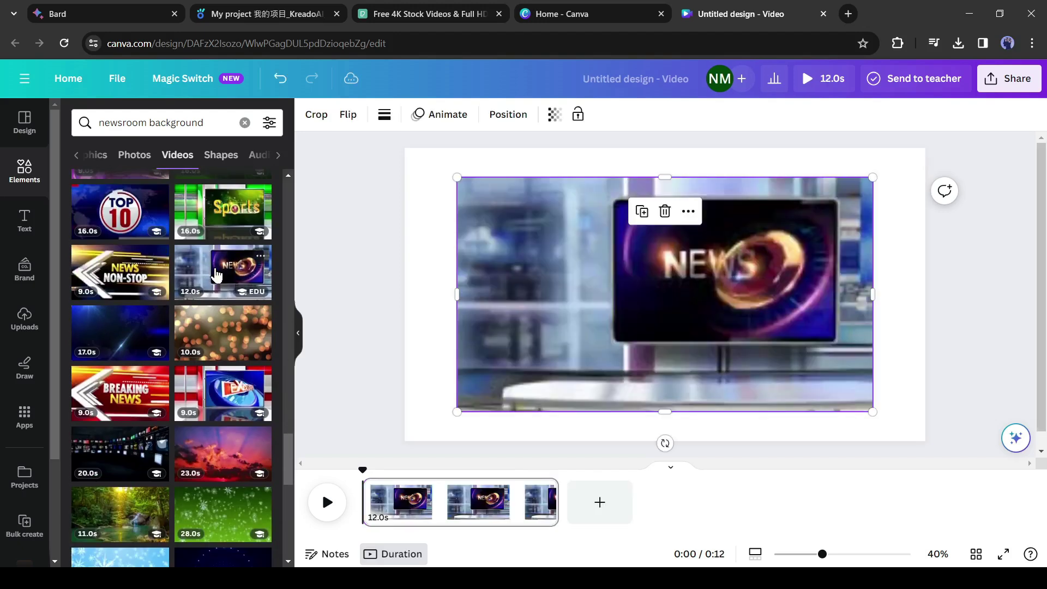
{"action": "left_click_drag", "start_coordinate": [605, 332], "coordinate": [549, 289]}
{"action": "right_click", "coordinate": [532, 245]}
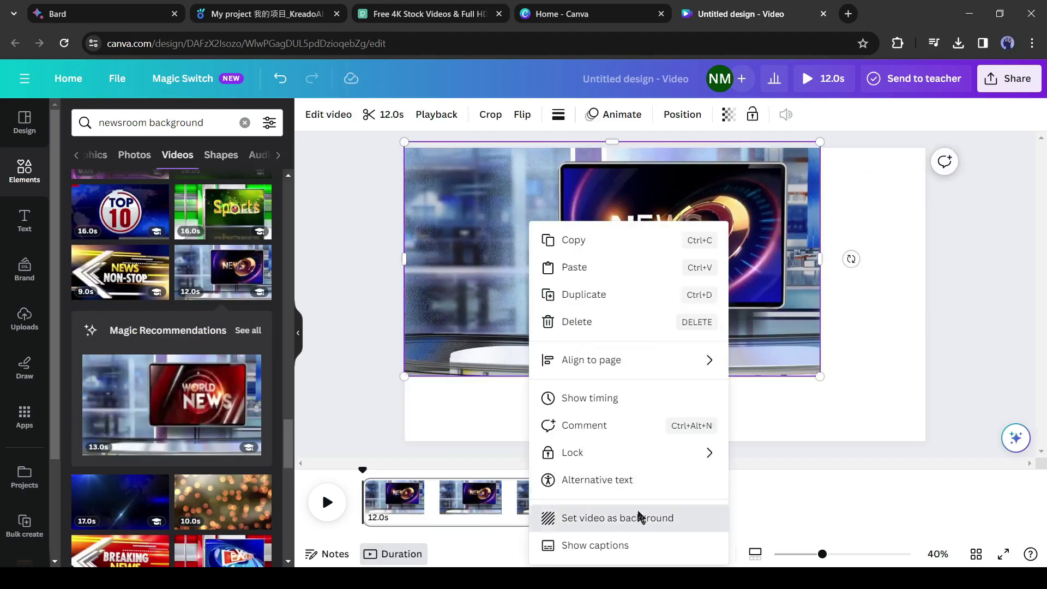
{"action": "left_click", "coordinate": [634, 515]}
{"action": "left_click", "coordinate": [522, 333]}
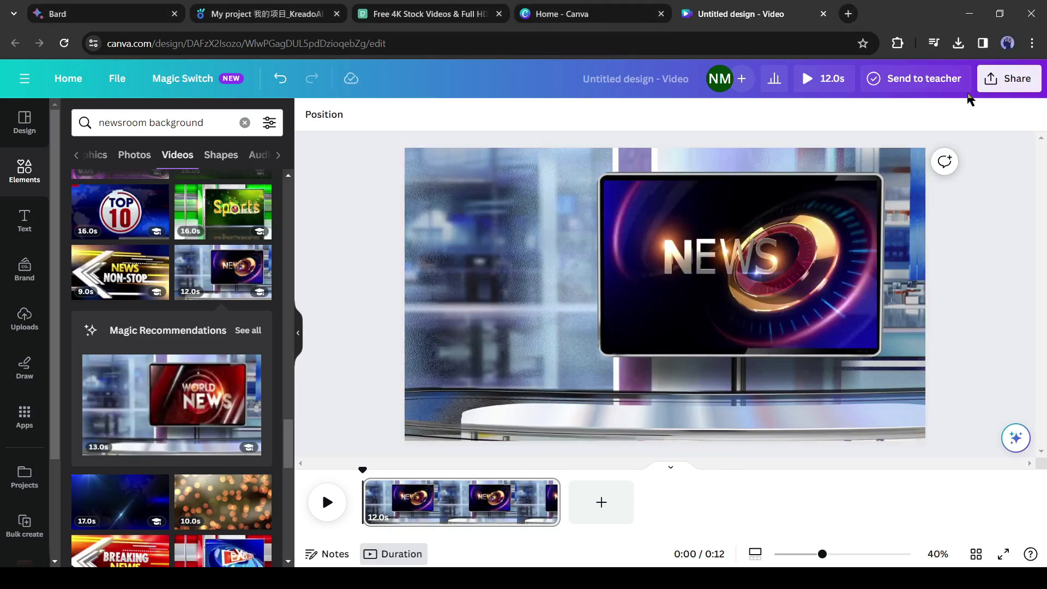
{"action": "left_click", "coordinate": [1008, 78]}
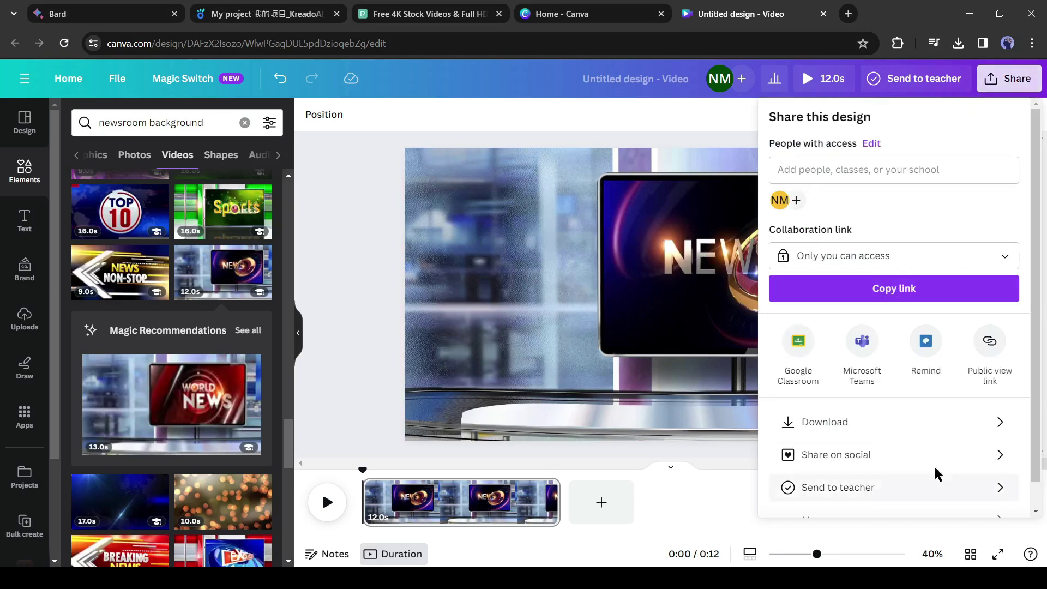
{"action": "left_click", "coordinate": [825, 421]}
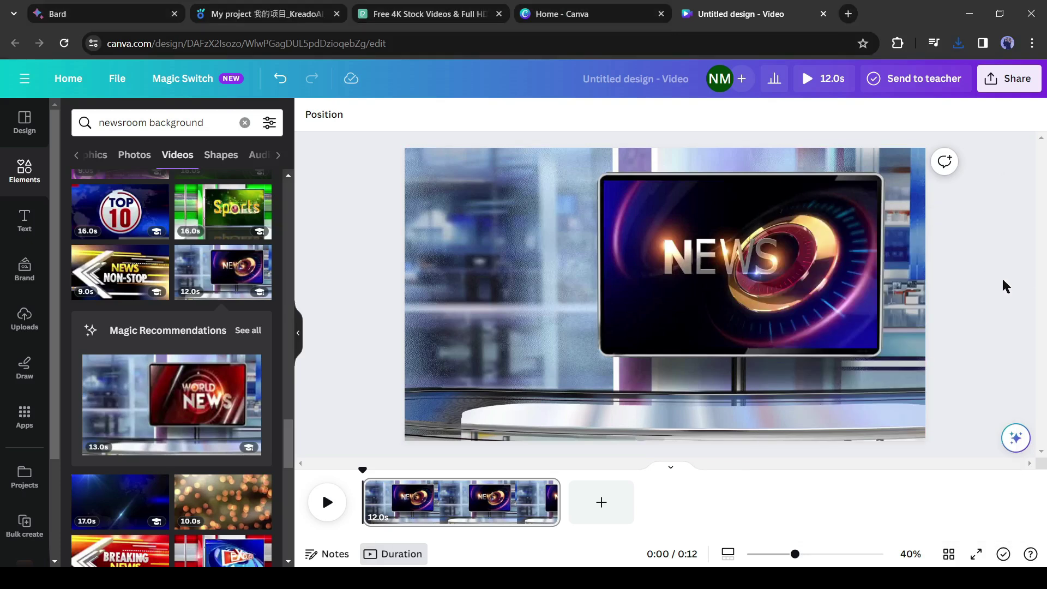
Step: Search Canva for 'News intro' and add the glowing purple NEWS intro video
{"action": "triple_click", "coordinate": [164, 121]}
{"action": "type", "text": "News"}
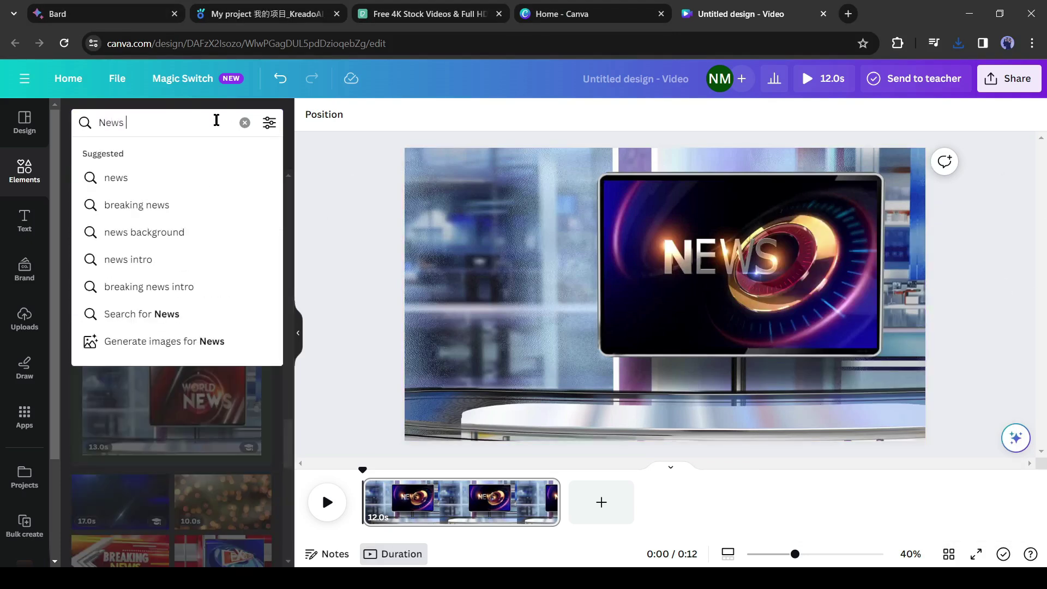
{"action": "type", "text": " intro"}
{"action": "key", "text": "Return"}
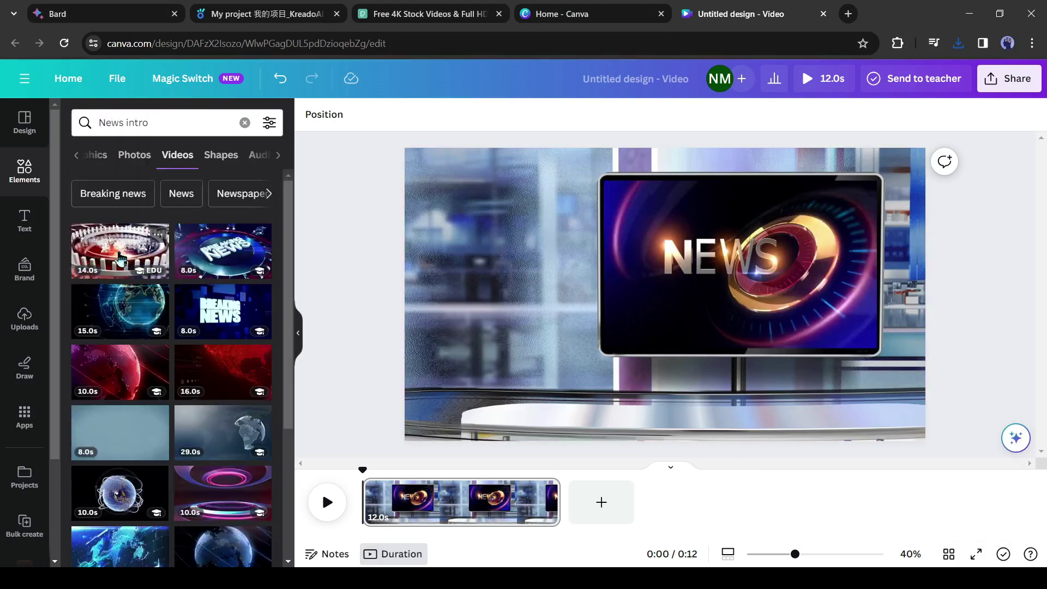
{"action": "scroll", "coordinate": [220, 312], "scroll_direction": "down", "scroll_amount": 5}
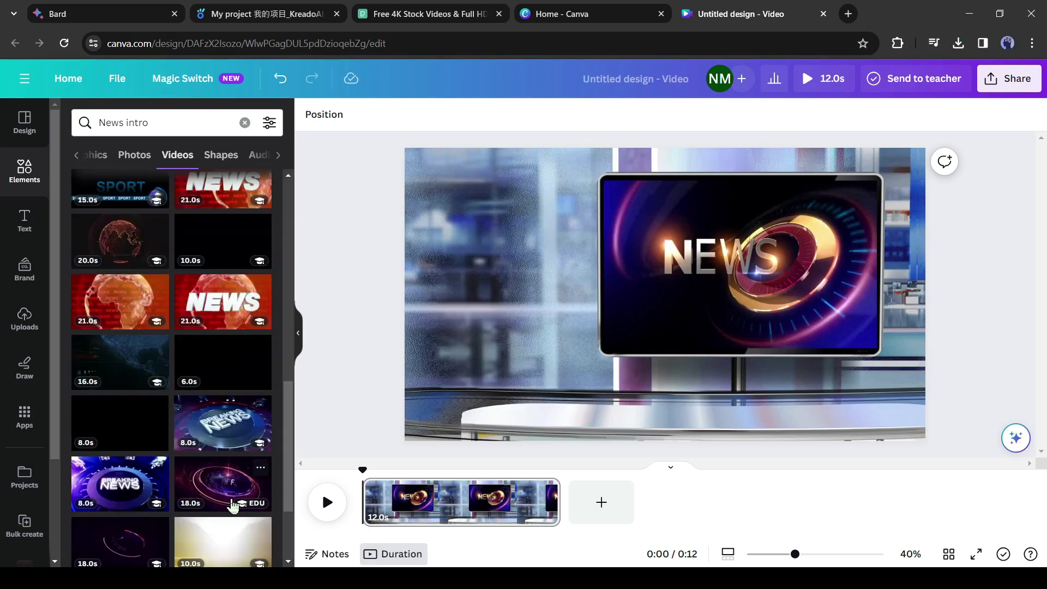
{"action": "left_click", "coordinate": [222, 483]}
Step: Preview the intro playing, then select the five downloaded MP4 files
{"action": "left_click", "coordinate": [327, 502]}
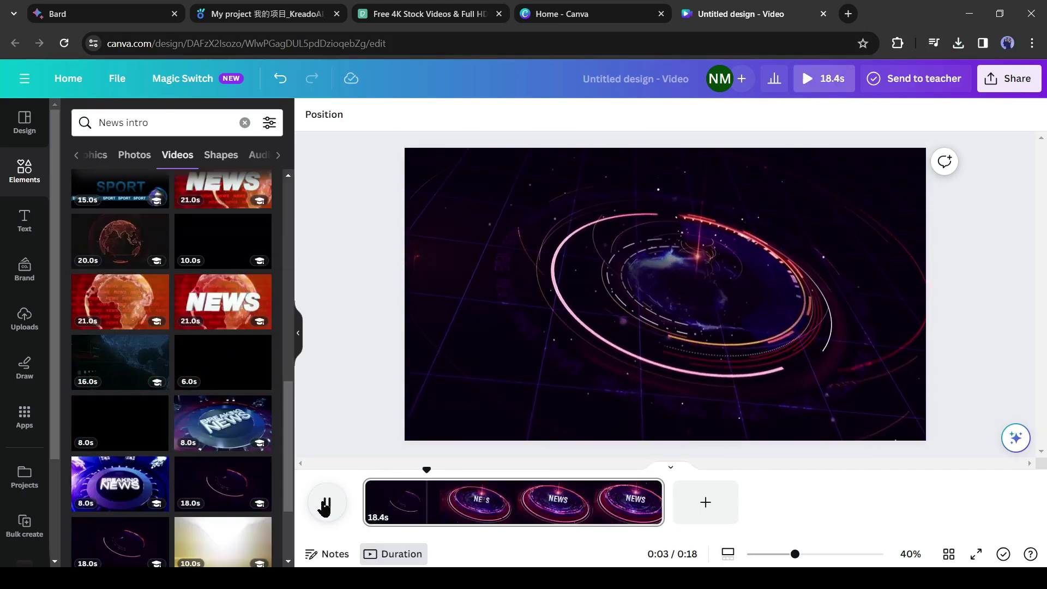
{"action": "left_click", "coordinate": [328, 502]}
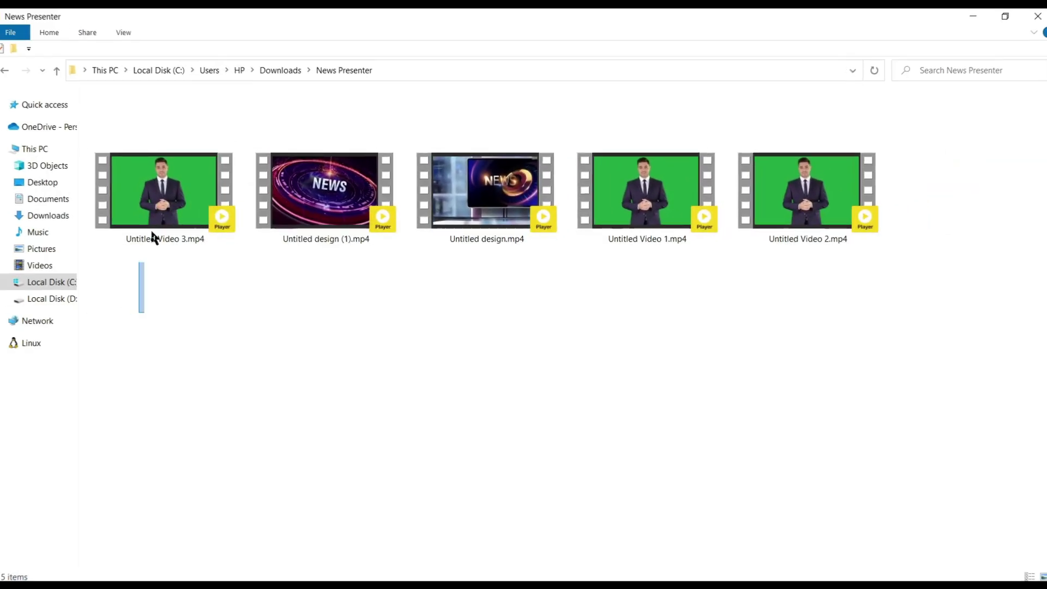
{"action": "left_click_drag", "start_coordinate": [146, 311], "coordinate": [884, 173]}
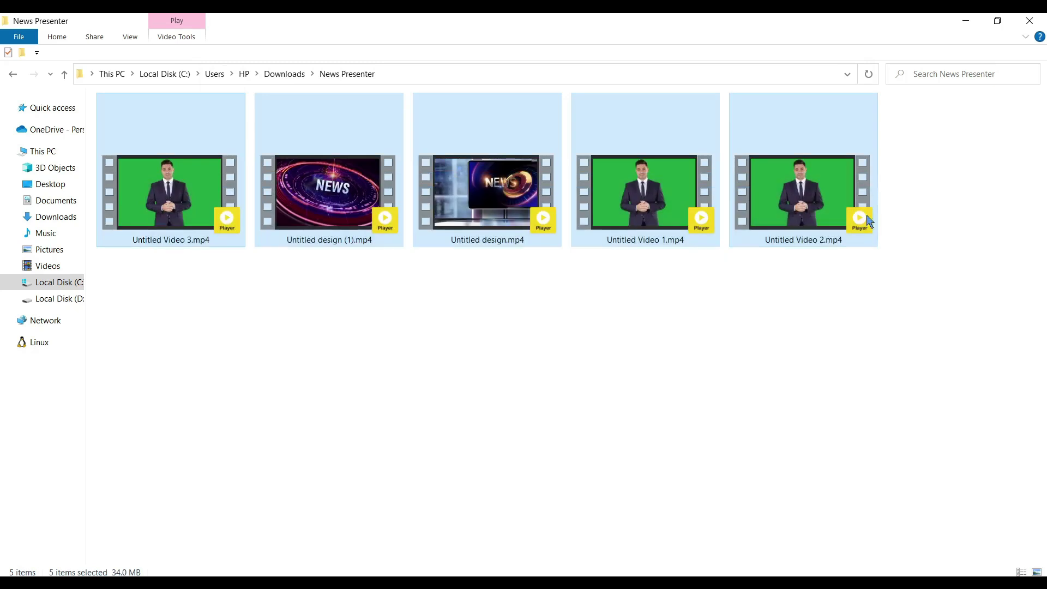
Step: Import the five News Presenter MP4s from File Explorer into CapCut's Media panel
{"action": "left_click", "coordinate": [479, 308]}
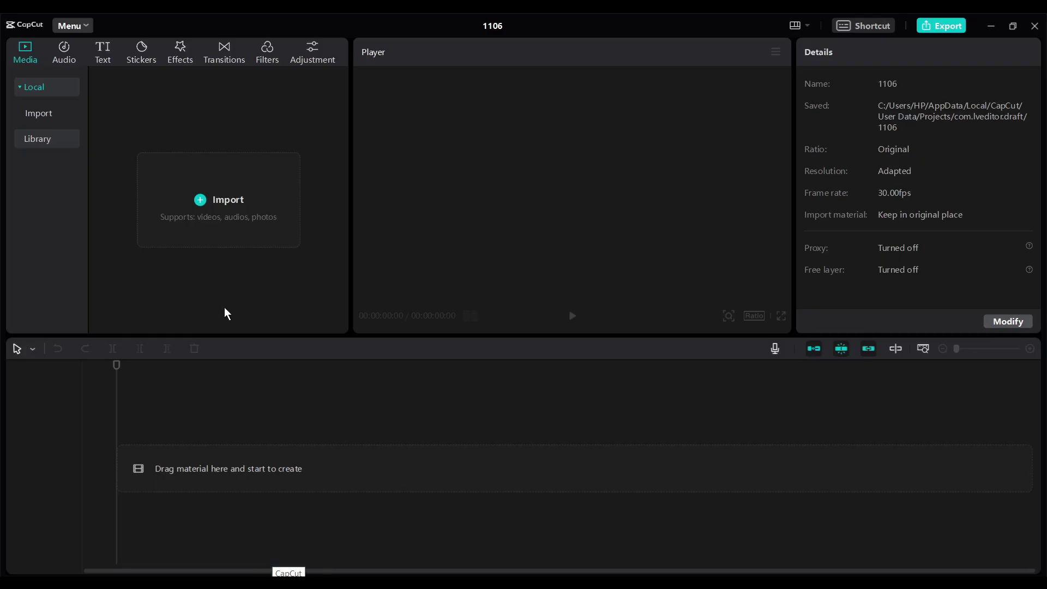
{"action": "left_click_drag", "start_coordinate": [284, 564], "coordinate": [222, 295]}
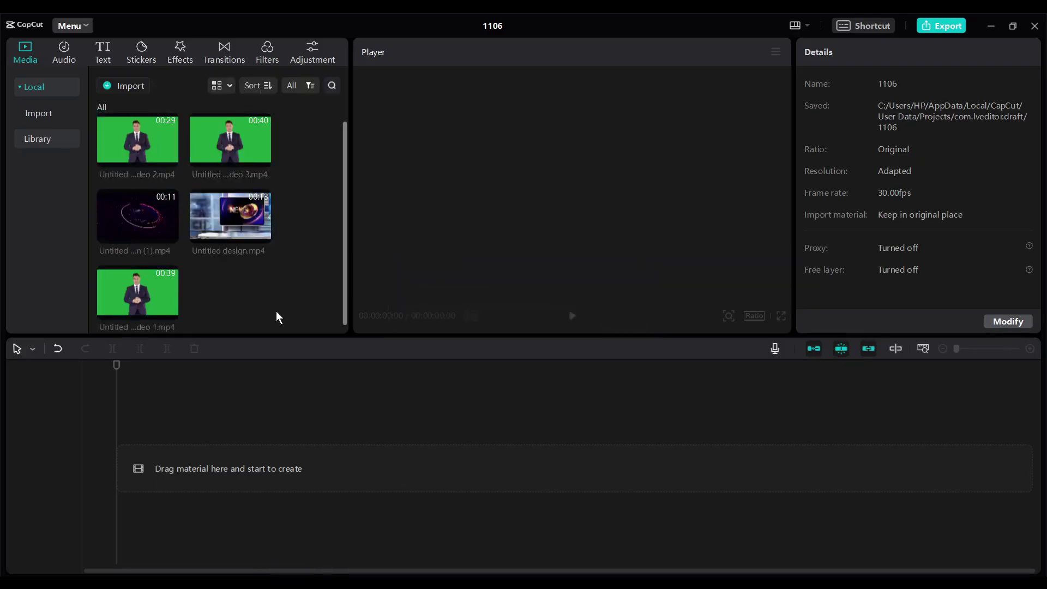
Step: Put Untitled design (1).mp4 on the timeline, followed by the Untitled design.mp4 newsroom clip
{"action": "left_click_drag", "start_coordinate": [137, 218], "coordinate": [187, 488]}
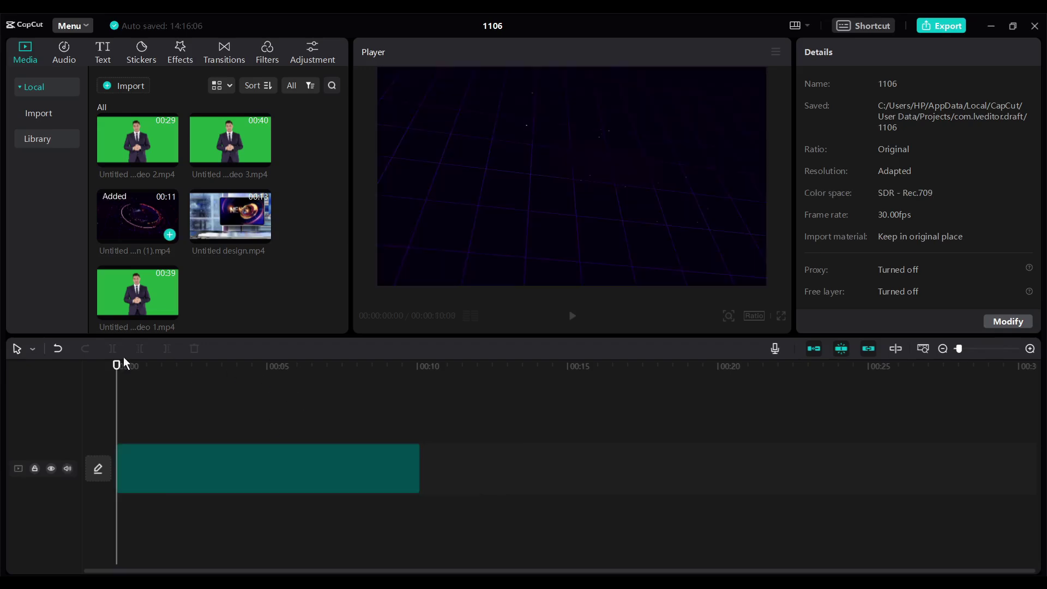
{"action": "left_click_drag", "start_coordinate": [124, 364], "coordinate": [389, 365]}
{"action": "mouse_move", "coordinate": [230, 215]}
{"action": "left_mouse_down"}
{"action": "mouse_move", "coordinate": [465, 434]}
{"action": "mouse_move", "coordinate": [464, 458]}
{"action": "left_mouse_up"}
{"action": "left_click", "coordinate": [420, 368]}
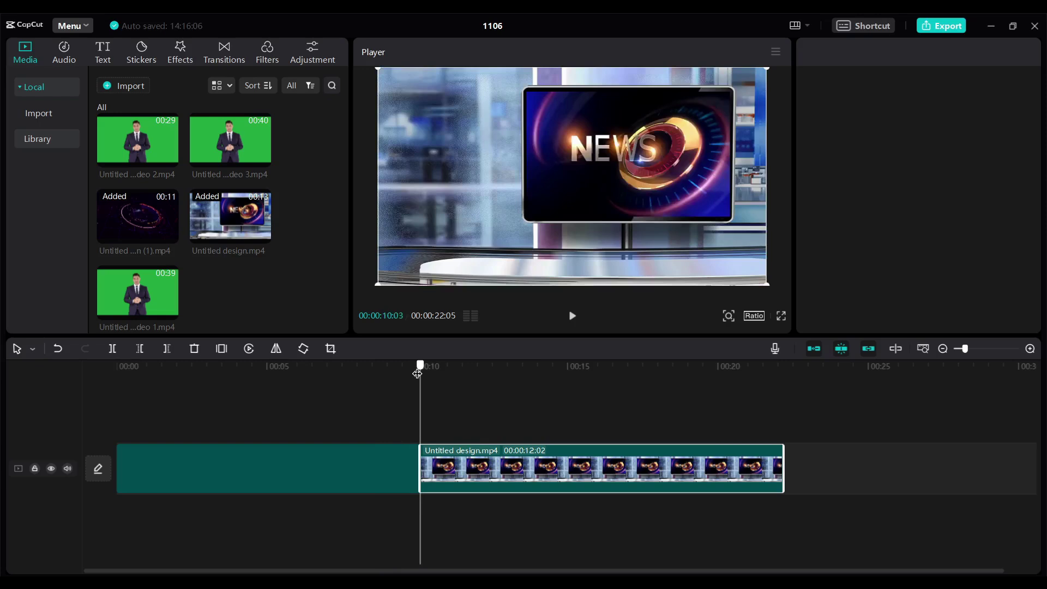
Step: Stack Untitled Video 1, 2 and 3 end to end on a track above the newsroom clip
{"action": "left_click", "coordinate": [417, 375]}
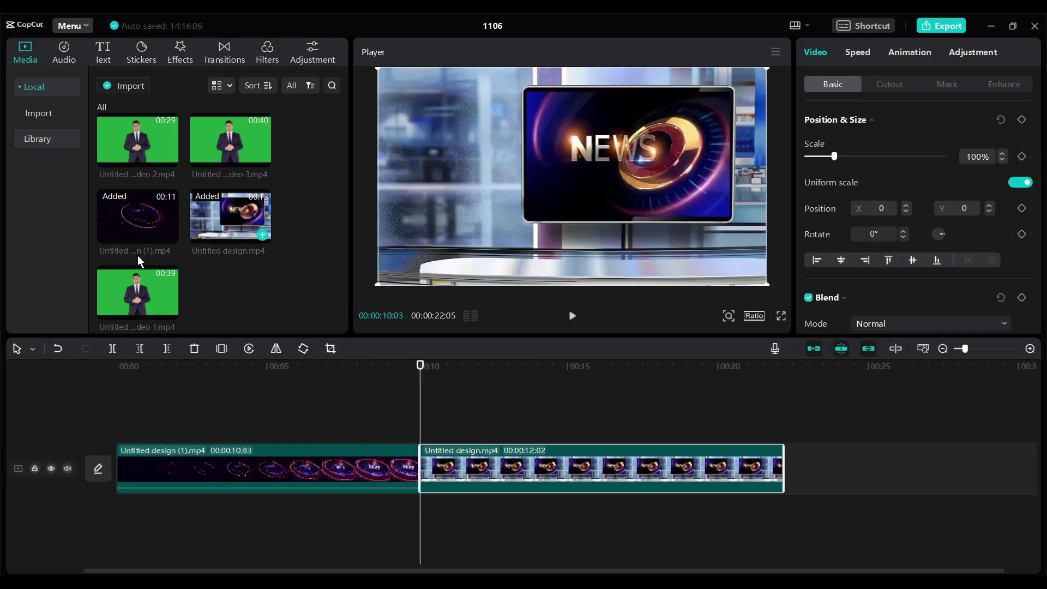
{"action": "left_click_drag", "start_coordinate": [160, 299], "coordinate": [422, 420]}
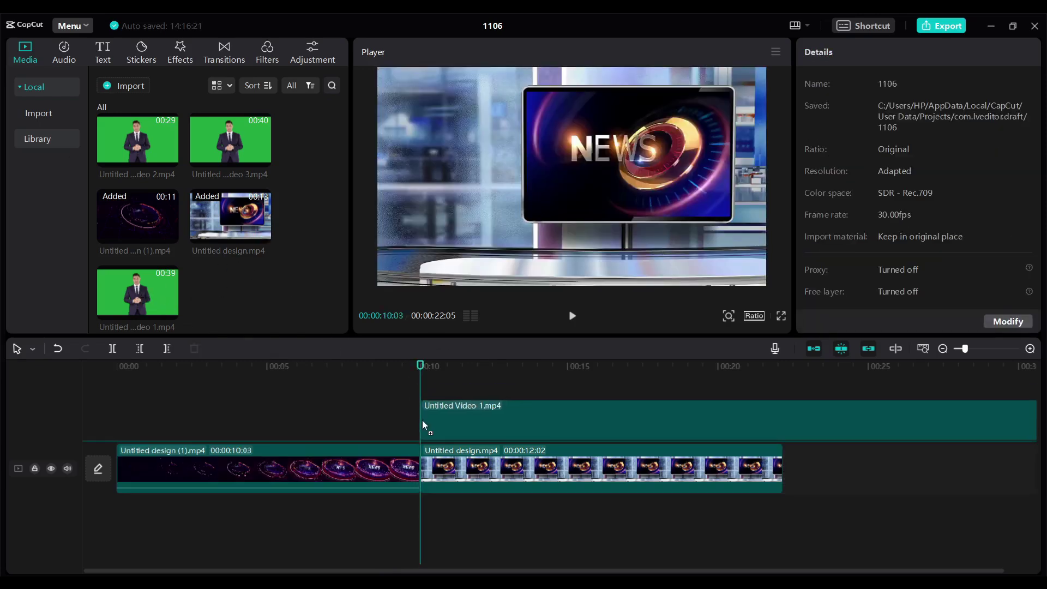
{"action": "left_click_drag", "start_coordinate": [470, 568], "coordinate": [993, 566]}
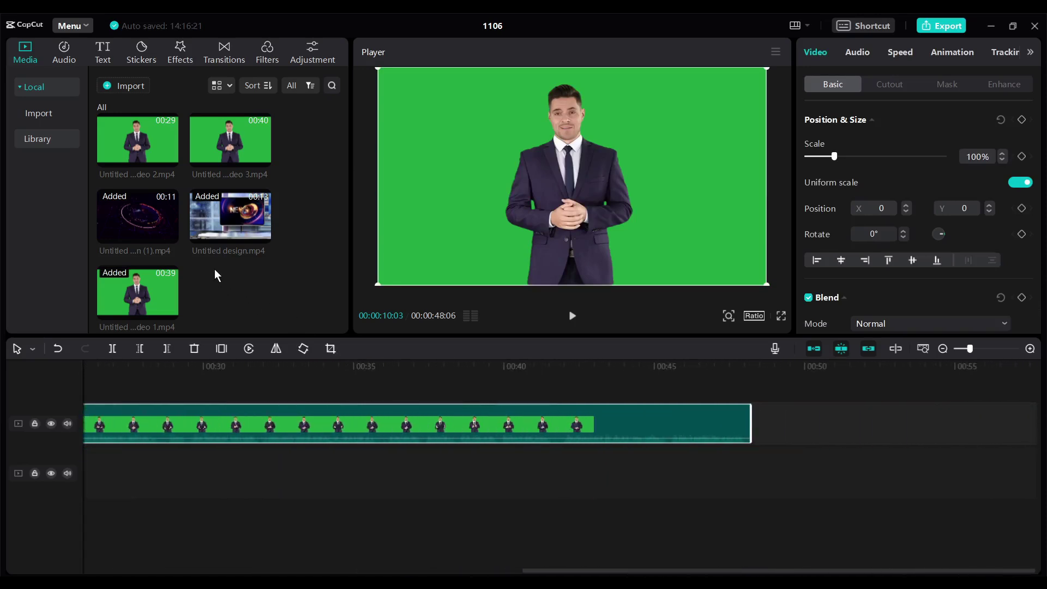
{"action": "left_click", "coordinate": [168, 157]}
{"action": "left_click_drag", "start_coordinate": [736, 568], "coordinate": [900, 568]}
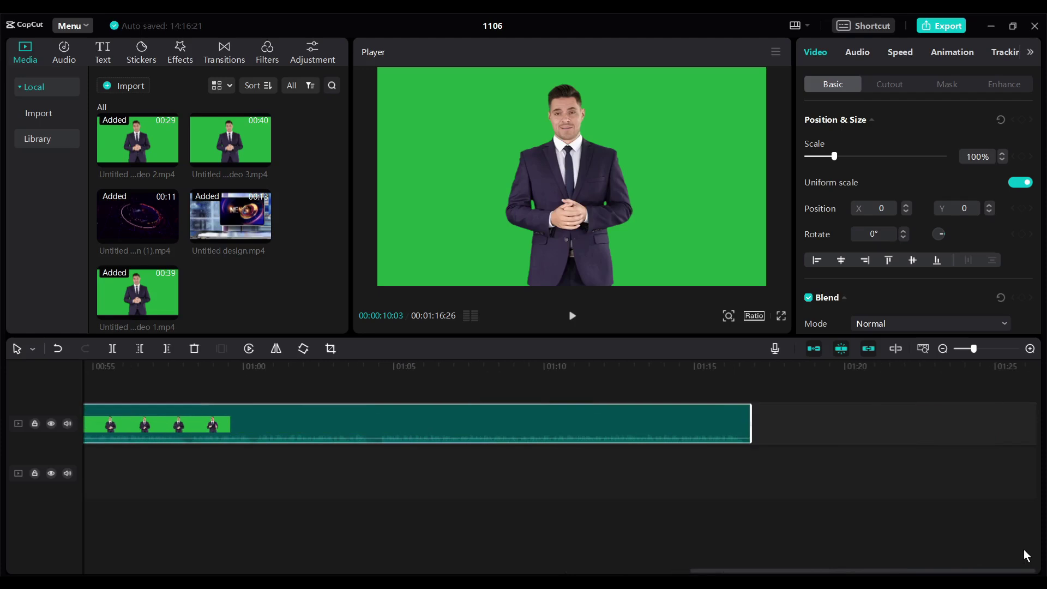
{"action": "left_click_drag", "start_coordinate": [230, 144], "coordinate": [764, 416]}
{"action": "left_click_drag", "start_coordinate": [687, 569], "coordinate": [309, 569]}
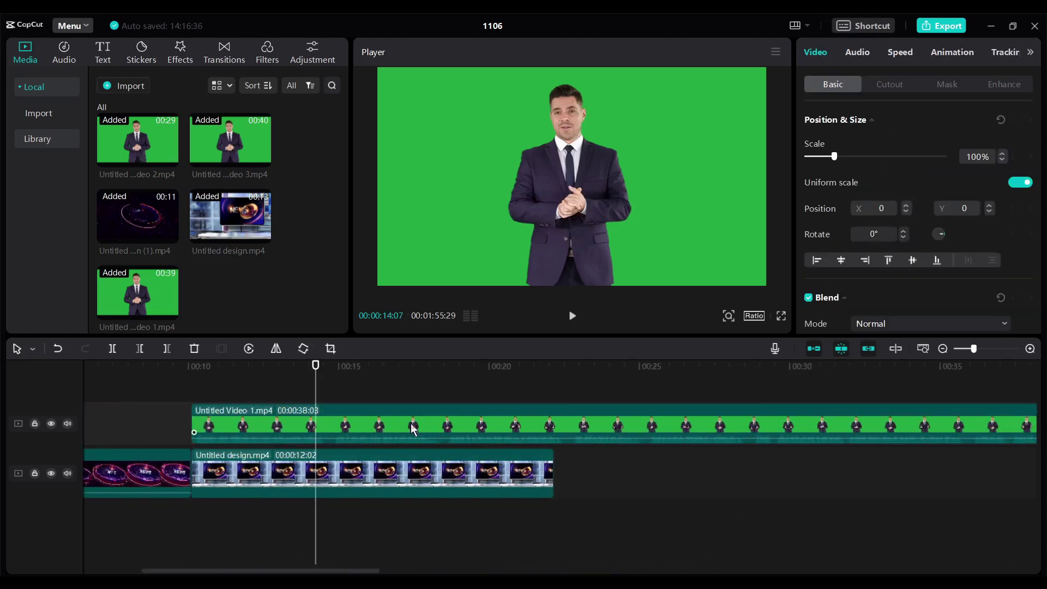
{"action": "left_click", "coordinate": [378, 426]}
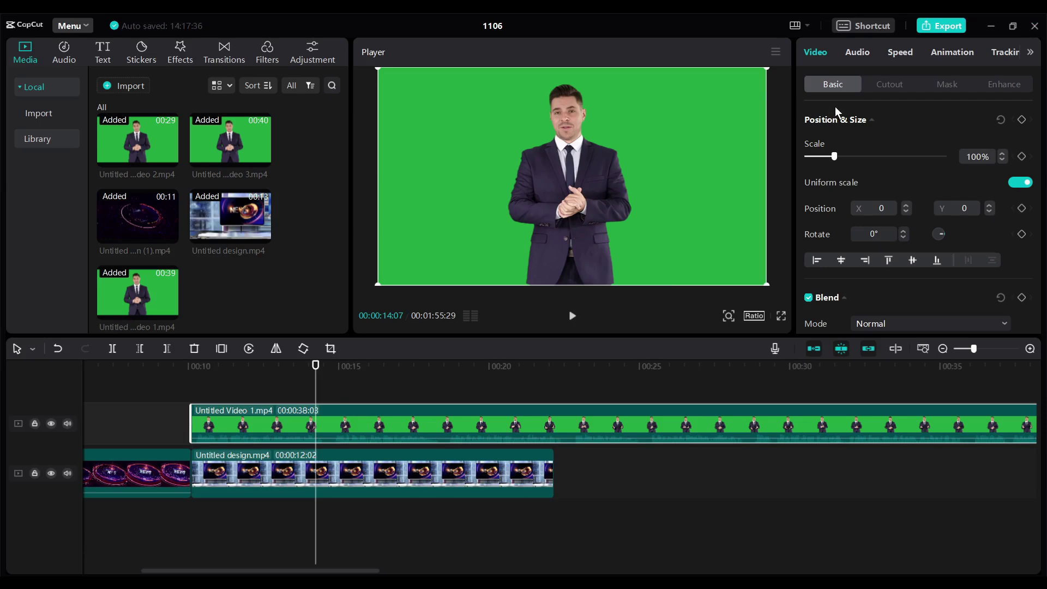
Step: Chroma-key the green out of the first presenter clip, raising Strength and Shadow
{"action": "left_click", "coordinate": [882, 88]}
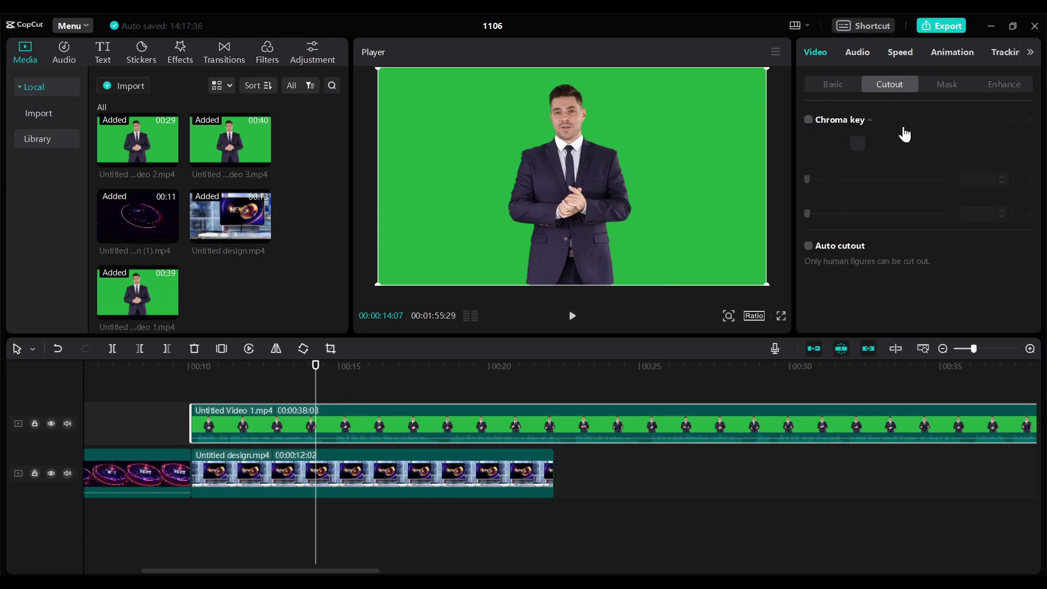
{"action": "left_click", "coordinate": [719, 151]}
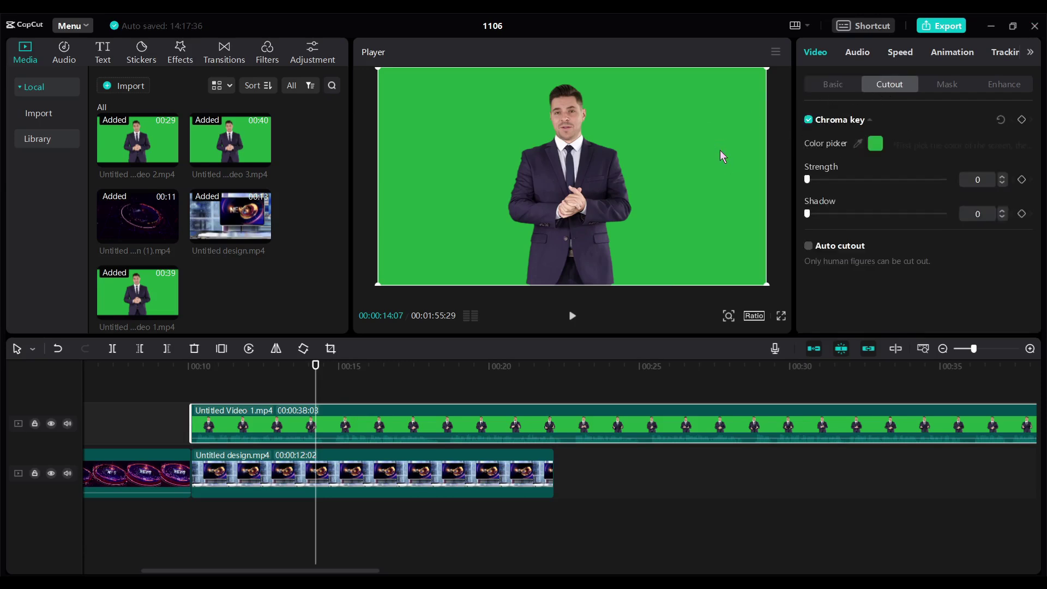
{"action": "left_click_drag", "start_coordinate": [807, 179], "coordinate": [879, 179]}
{"action": "left_click_drag", "start_coordinate": [807, 213], "coordinate": [861, 213]}
{"action": "left_click", "coordinate": [572, 316]}
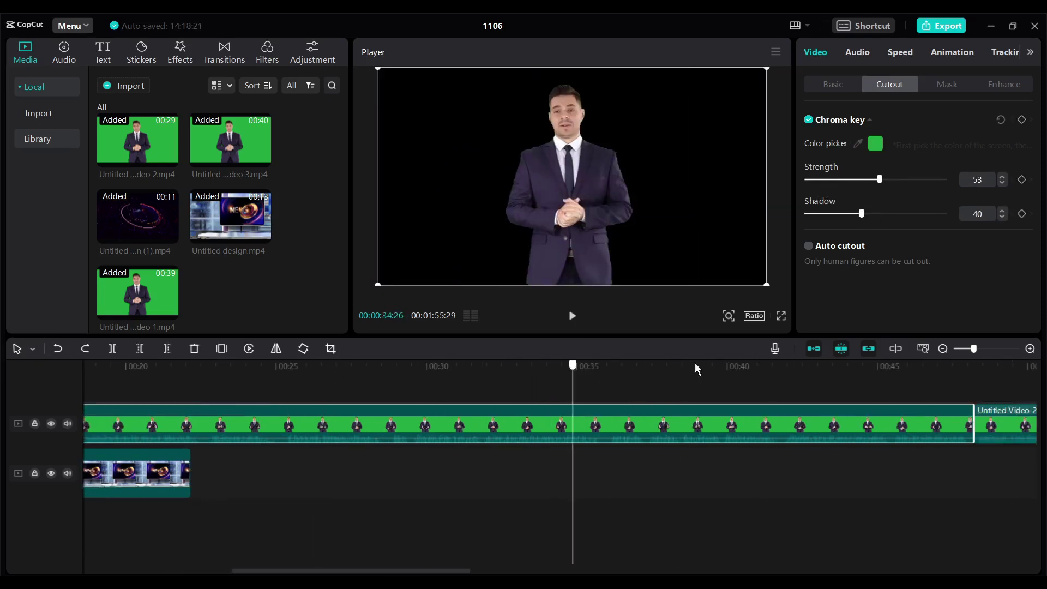
Step: Key out the green on the remaining presenter clips with adjusted Strength and Shadow
{"action": "left_click", "coordinate": [756, 146]}
{"action": "left_click_drag", "start_coordinate": [807, 179], "coordinate": [861, 179]}
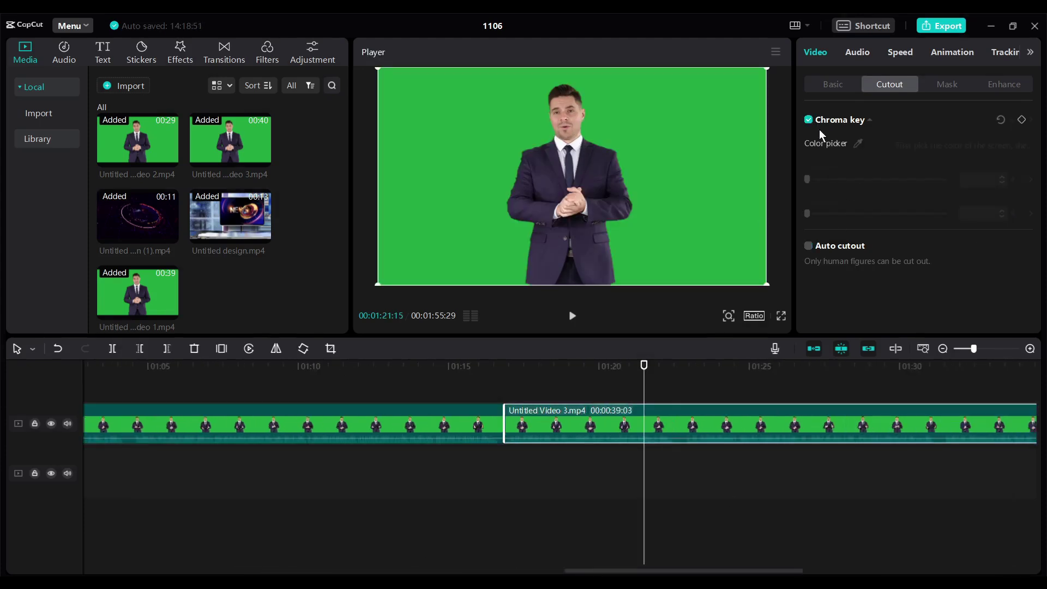
{"action": "left_click", "coordinate": [859, 144]}
{"action": "left_click", "coordinate": [714, 176]}
{"action": "left_click_drag", "start_coordinate": [806, 179], "coordinate": [847, 179]}
{"action": "left_click_drag", "start_coordinate": [806, 214], "coordinate": [828, 213]}
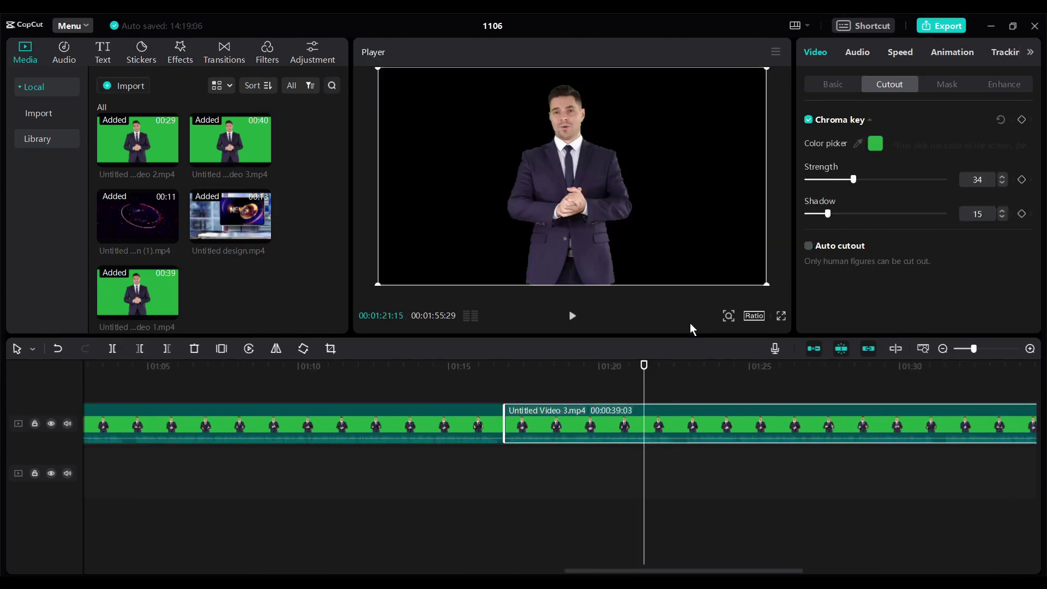
{"action": "left_click_drag", "start_coordinate": [610, 571], "coordinate": [306, 571]}
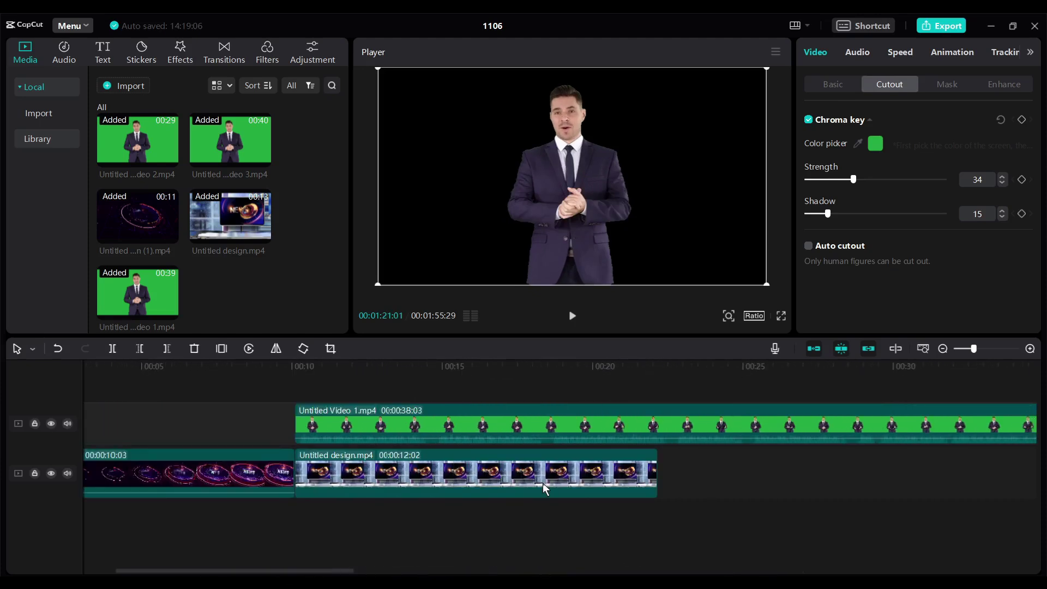
{"action": "left_click", "coordinate": [538, 483]}
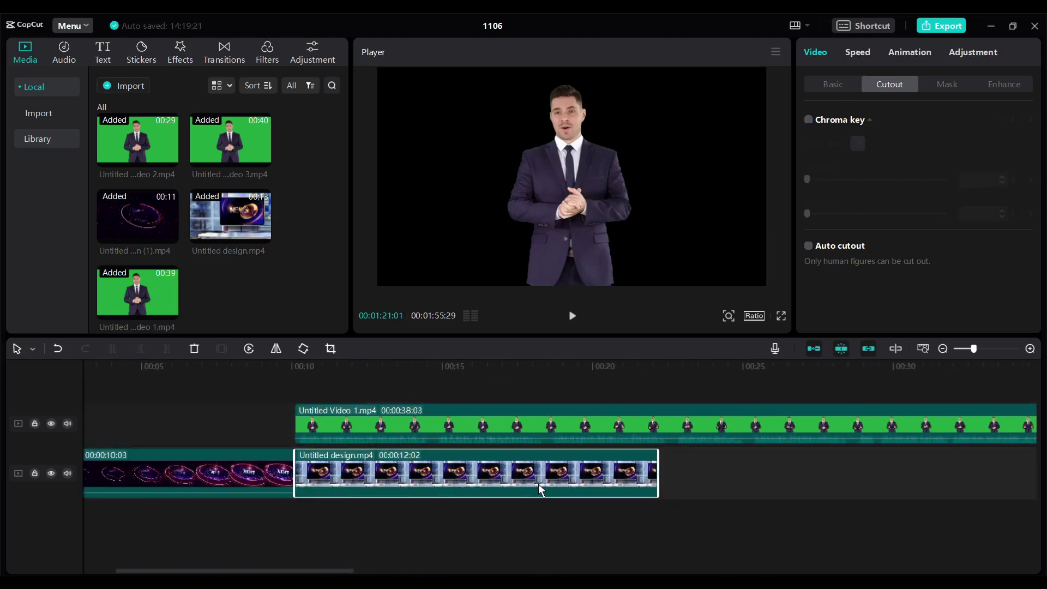
Step: Paste copies of the newsroom clip end to end along the lower track
{"action": "key", "text": "ctrl+c"}
{"action": "left_click", "coordinate": [675, 362]}
{"action": "key", "text": "ctrl+v"}
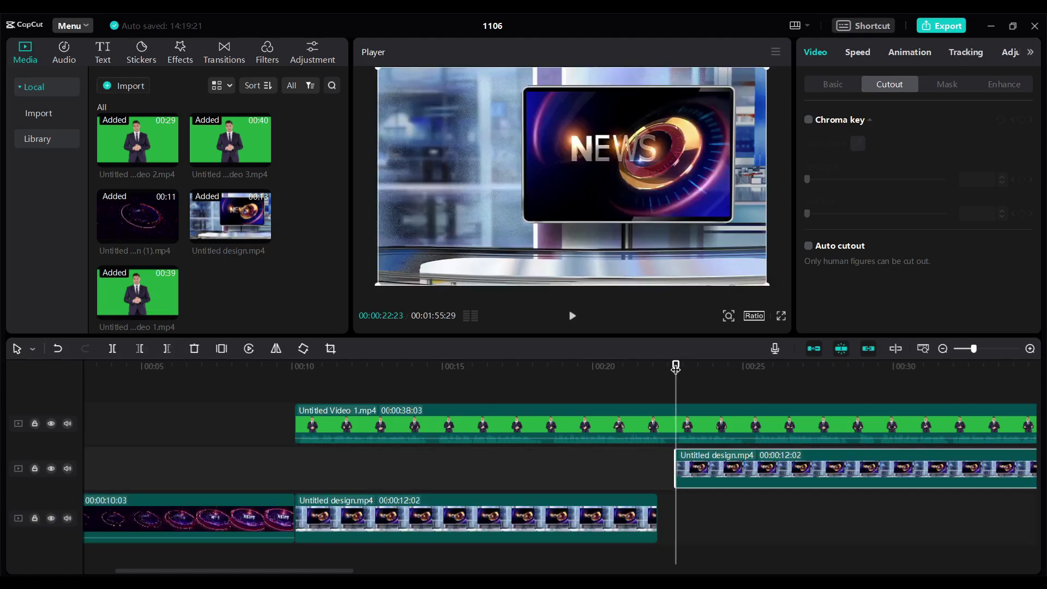
{"action": "mouse_move", "coordinate": [718, 478]}
{"action": "left_mouse_down"}
{"action": "mouse_move", "coordinate": [714, 528]}
{"action": "mouse_move", "coordinate": [715, 515]}
{"action": "left_mouse_up"}
{"action": "scroll", "coordinate": [573, 491], "scroll_direction": "down", "scroll_amount": 5}
{"action": "left_click", "coordinate": [503, 365]}
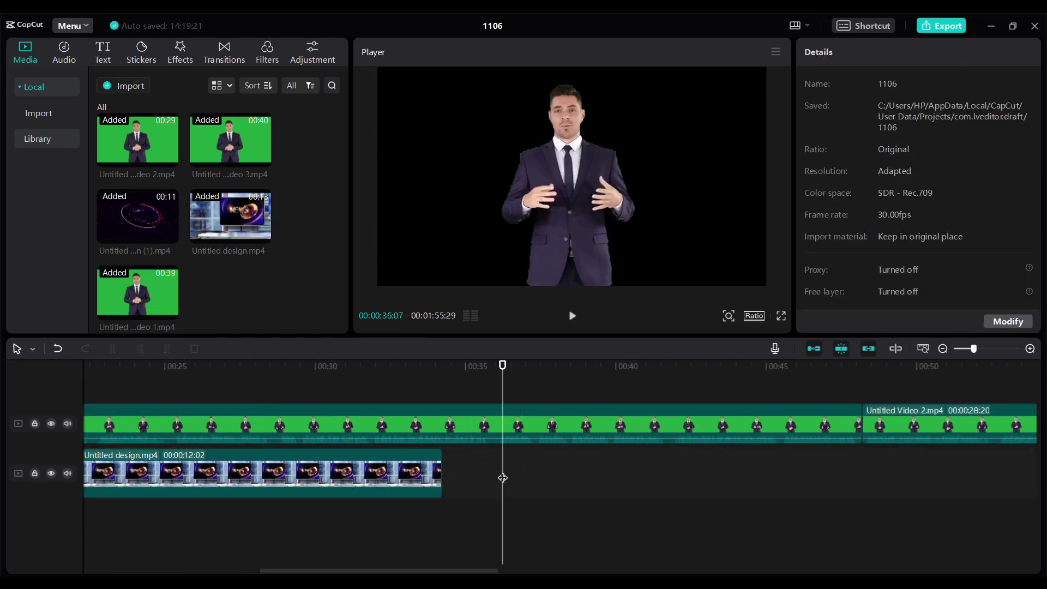
{"action": "left_click", "coordinate": [622, 474]}
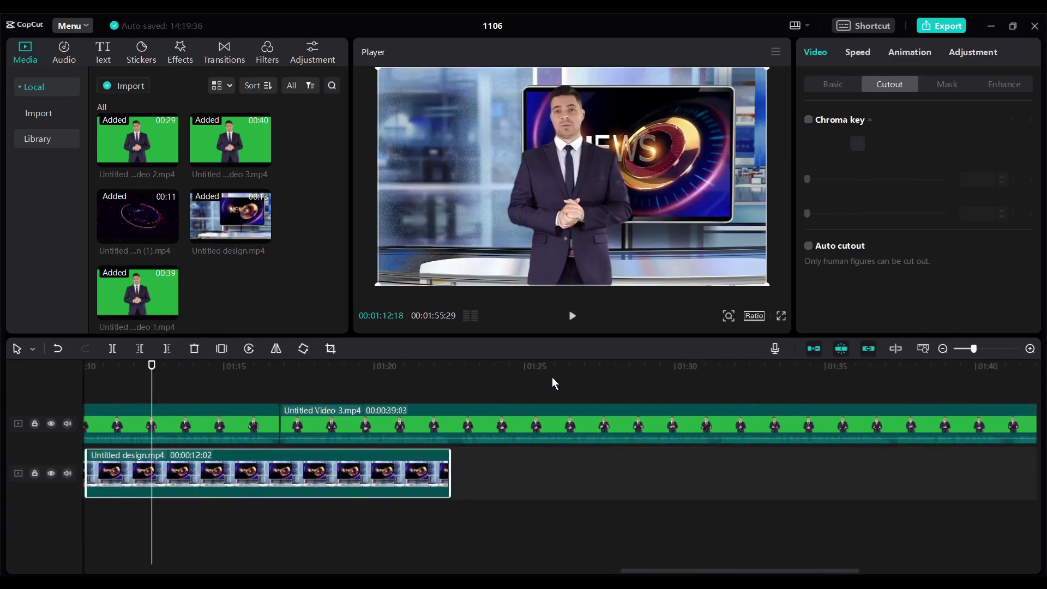
{"action": "left_click_drag", "start_coordinate": [899, 479], "coordinate": [900, 515]}
{"action": "left_click_drag", "start_coordinate": [736, 570], "coordinate": [213, 573]}
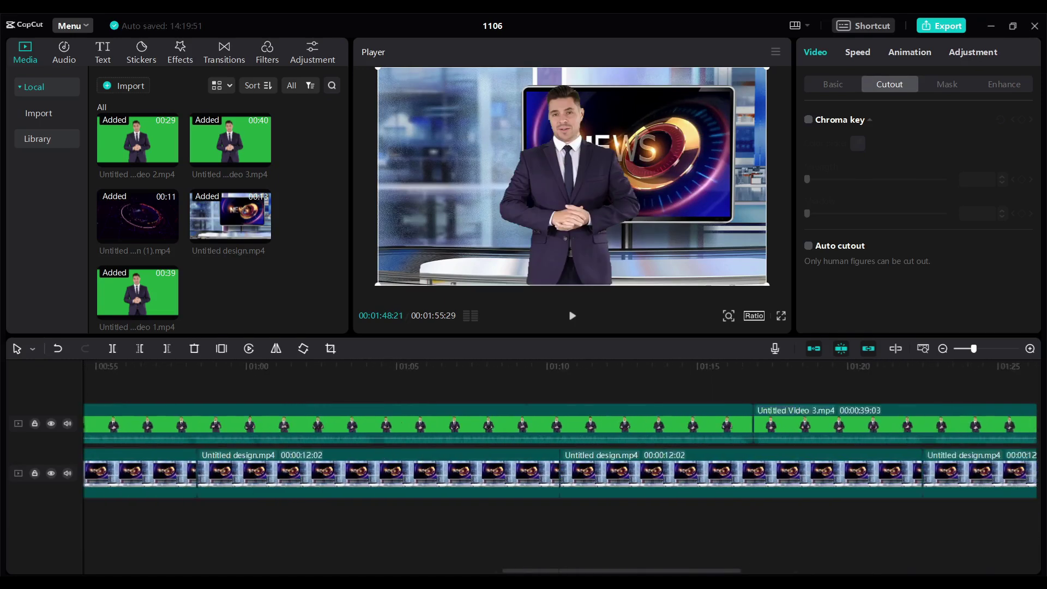
Step: Preview the keyed presenter playing over the repeated newsroom background
{"action": "mouse_move", "coordinate": [441, 366]}
{"action": "left_mouse_down"}
{"action": "mouse_move", "coordinate": [312, 368]}
{"action": "mouse_move", "coordinate": [531, 369]}
{"action": "left_mouse_up"}
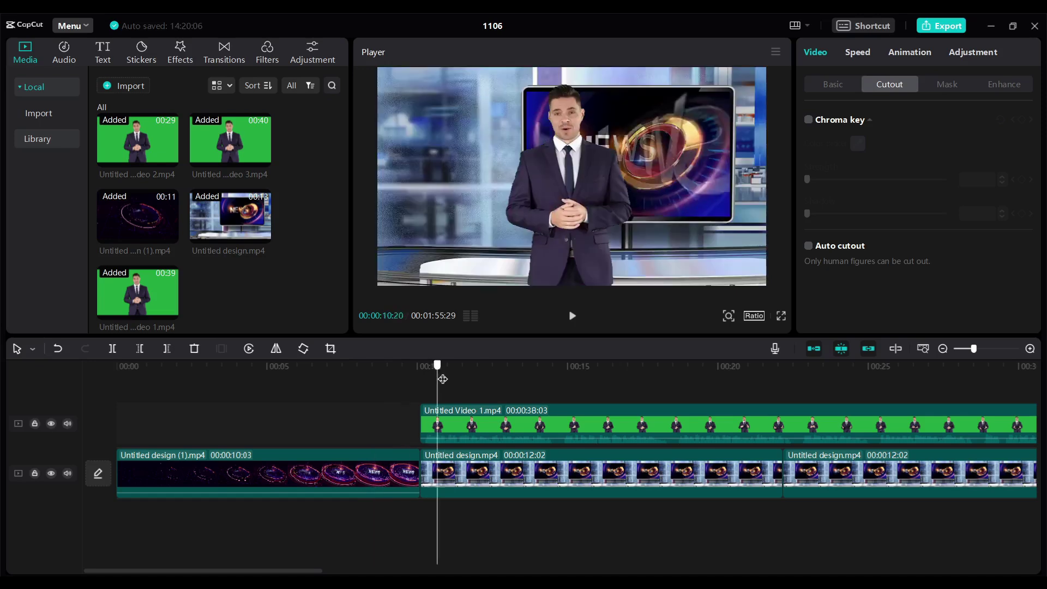
{"action": "left_click", "coordinate": [431, 368]}
{"action": "key", "text": "space"}
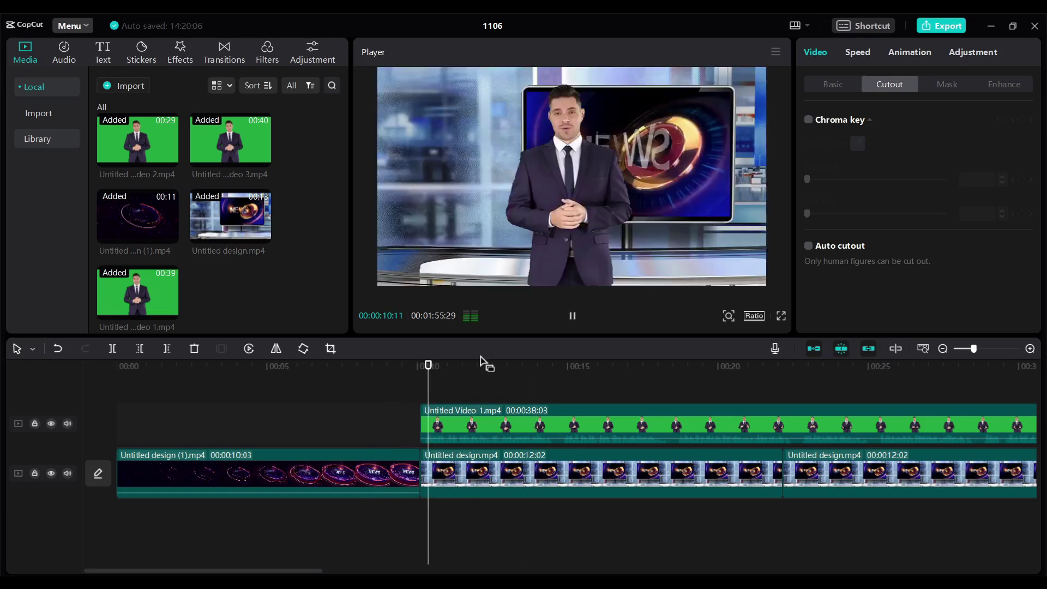
{"action": "key", "text": "space"}
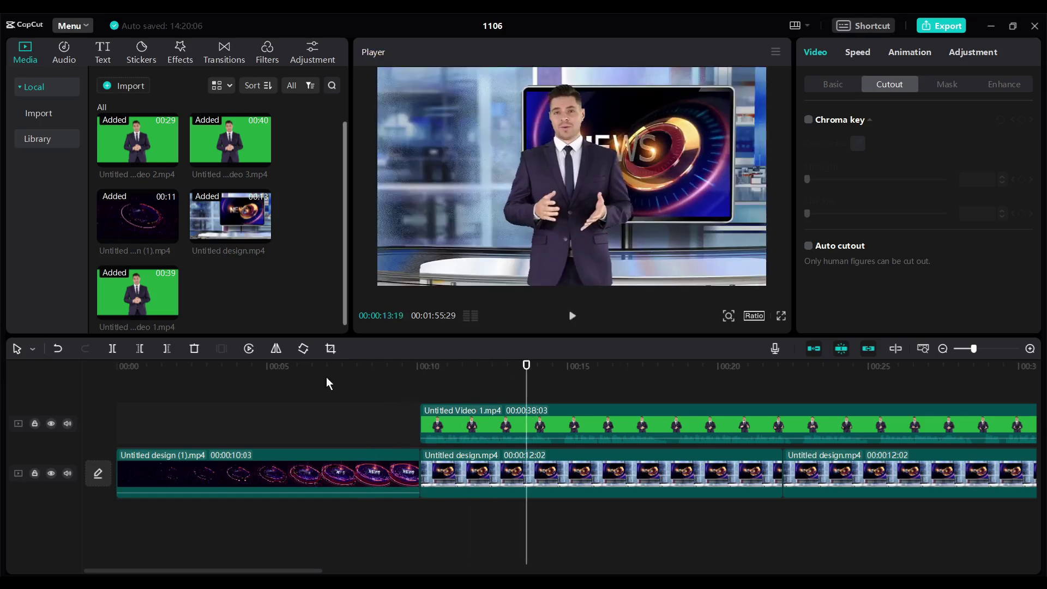
{"action": "left_click_drag", "start_coordinate": [240, 368], "coordinate": [388, 376]}
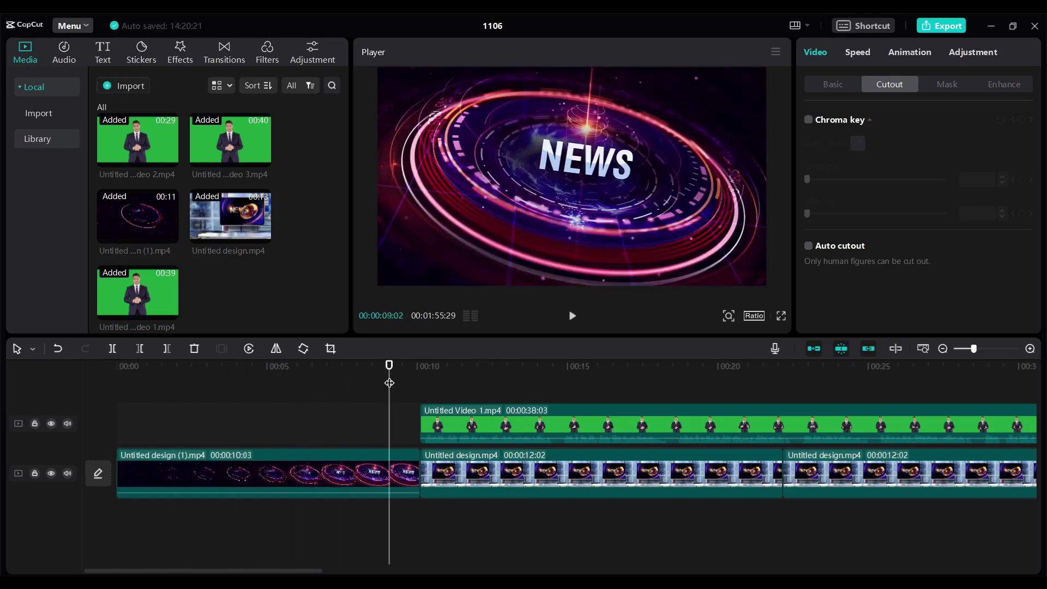
Step: Open CapCut's Library and its music collection
{"action": "left_click", "coordinate": [38, 139]}
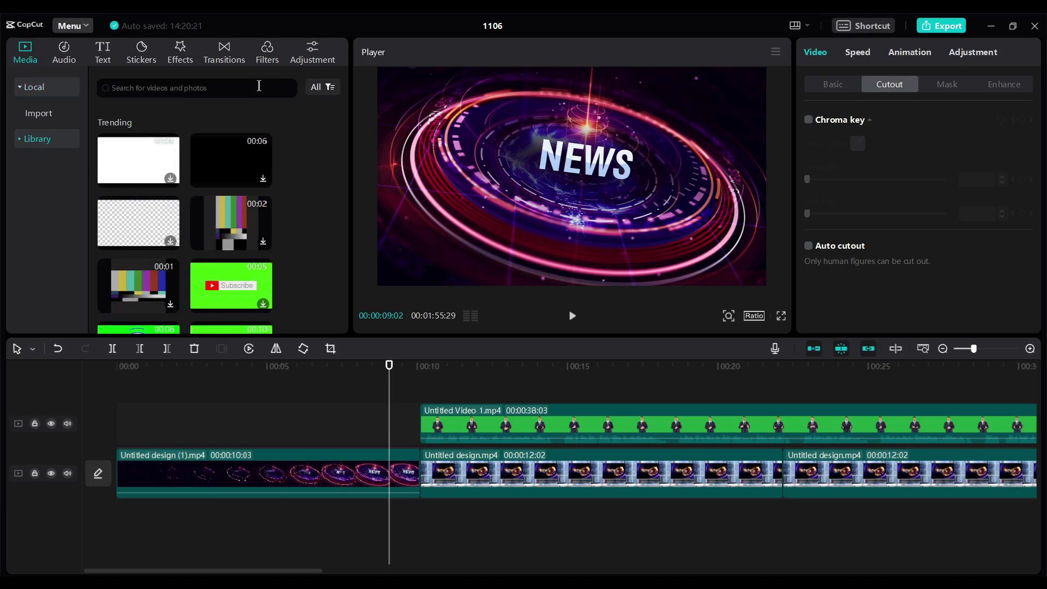
{"action": "left_click", "coordinate": [64, 52]}
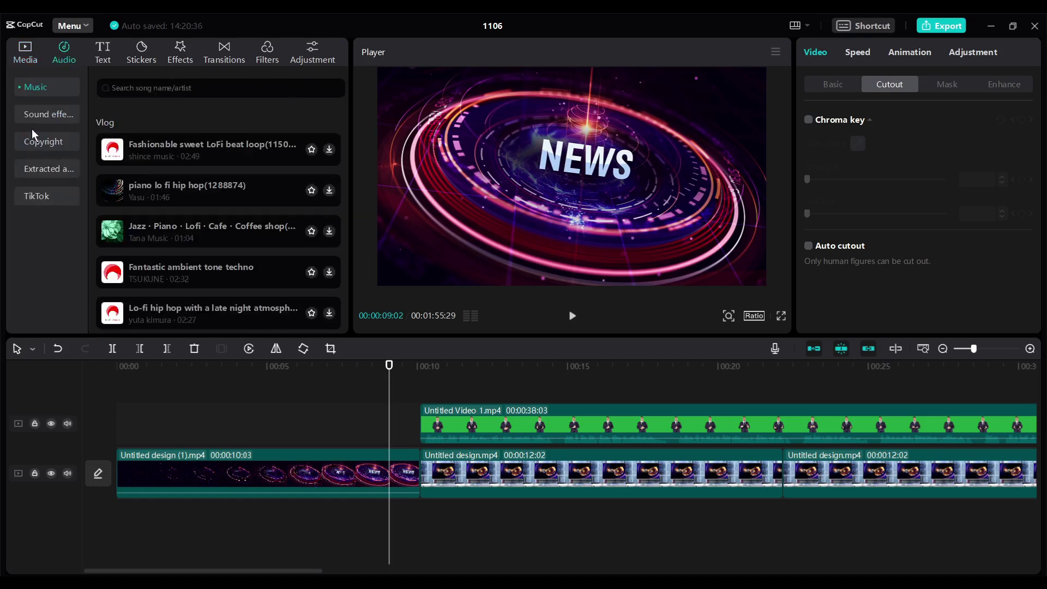
{"action": "scroll", "coordinate": [254, 246], "scroll_direction": "down", "scroll_amount": 5}
{"action": "scroll", "coordinate": [252, 262], "scroll_direction": "down", "scroll_amount": 5}
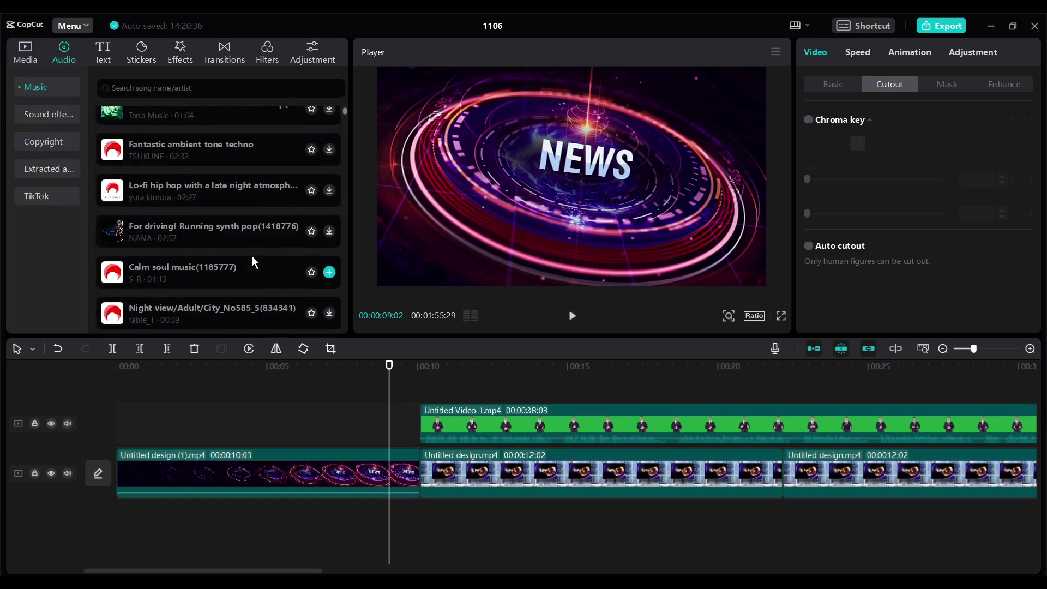
{"action": "scroll", "coordinate": [222, 205], "scroll_direction": "down", "scroll_amount": 5}
{"action": "scroll", "coordinate": [270, 237], "scroll_direction": "down", "scroll_amount": 4}
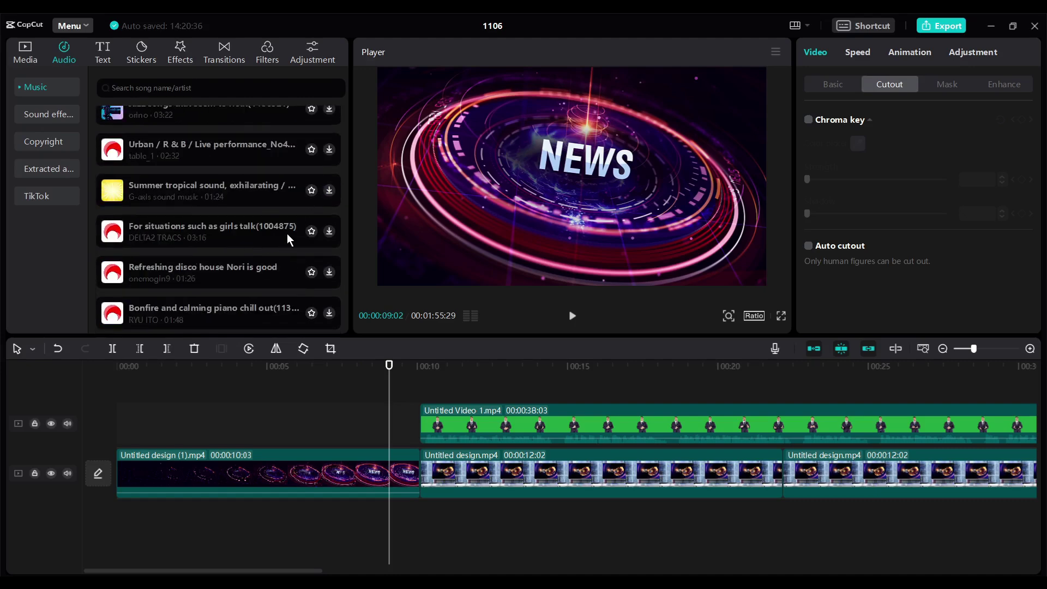
{"action": "scroll", "coordinate": [286, 246], "scroll_direction": "down", "scroll_amount": 5}
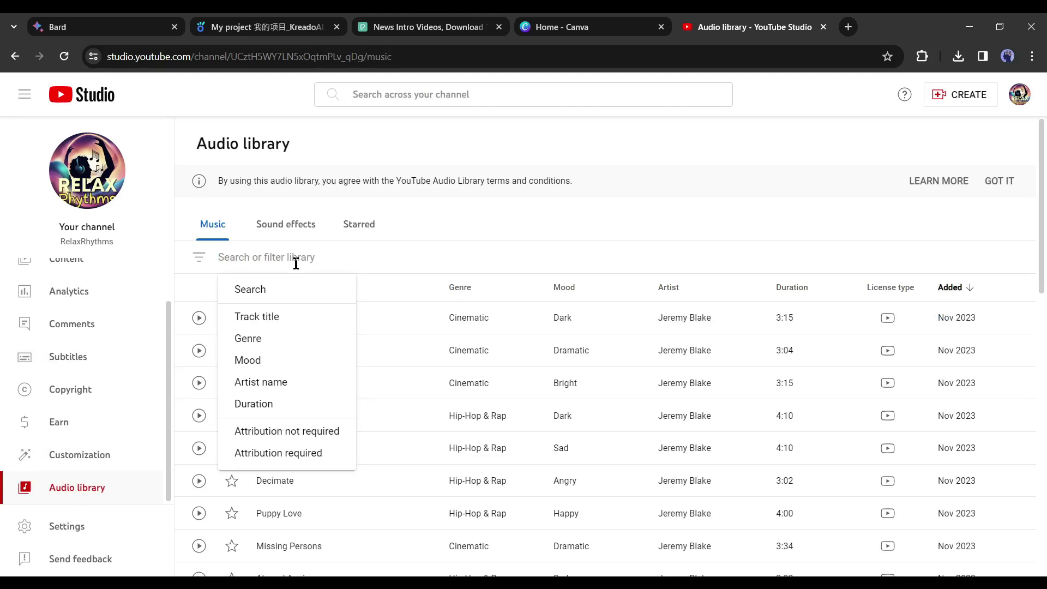
{"action": "type", "text": "News"}
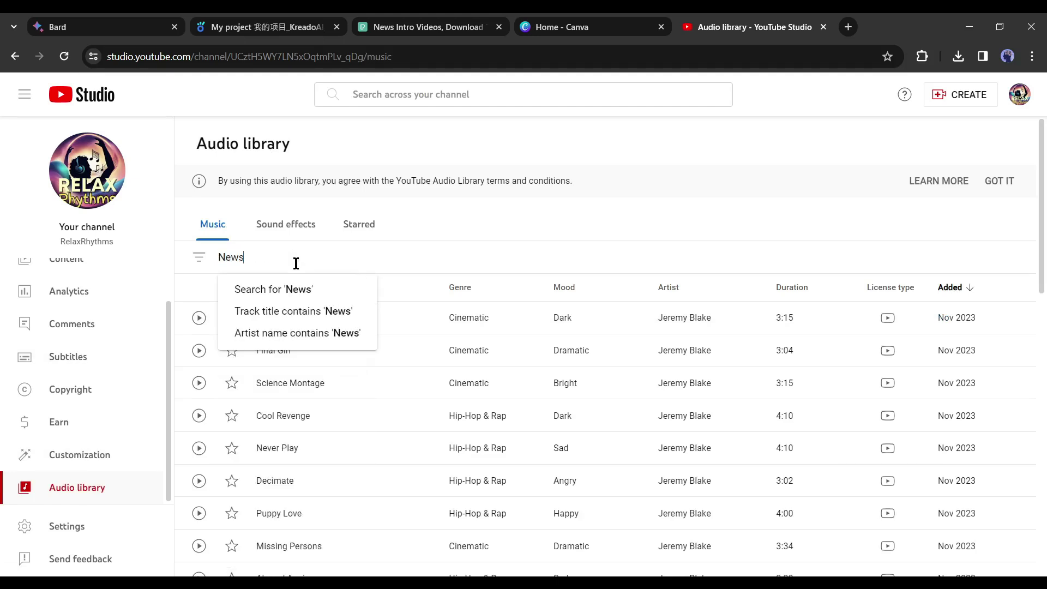
Step: Apply 'News' as the YouTube Studio Audio library search filter
{"action": "key", "text": "Return"}
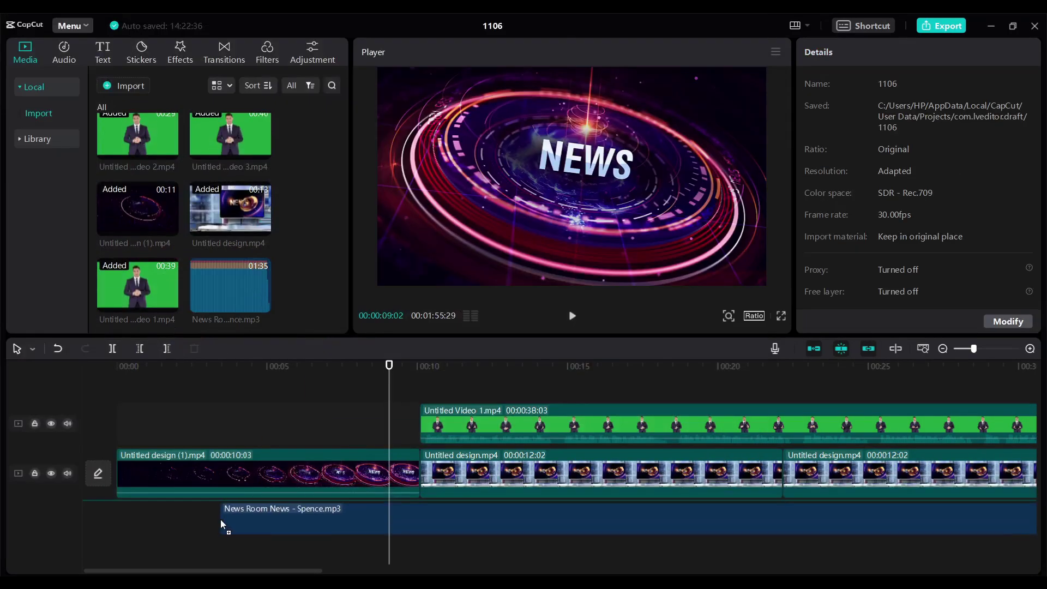
Step: Split the news music at the intro's end and enlarge the speech clip over the newsroom screen
{"action": "left_click", "coordinate": [221, 525]}
{"action": "left_click", "coordinate": [420, 366]}
{"action": "left_click", "coordinate": [194, 349]}
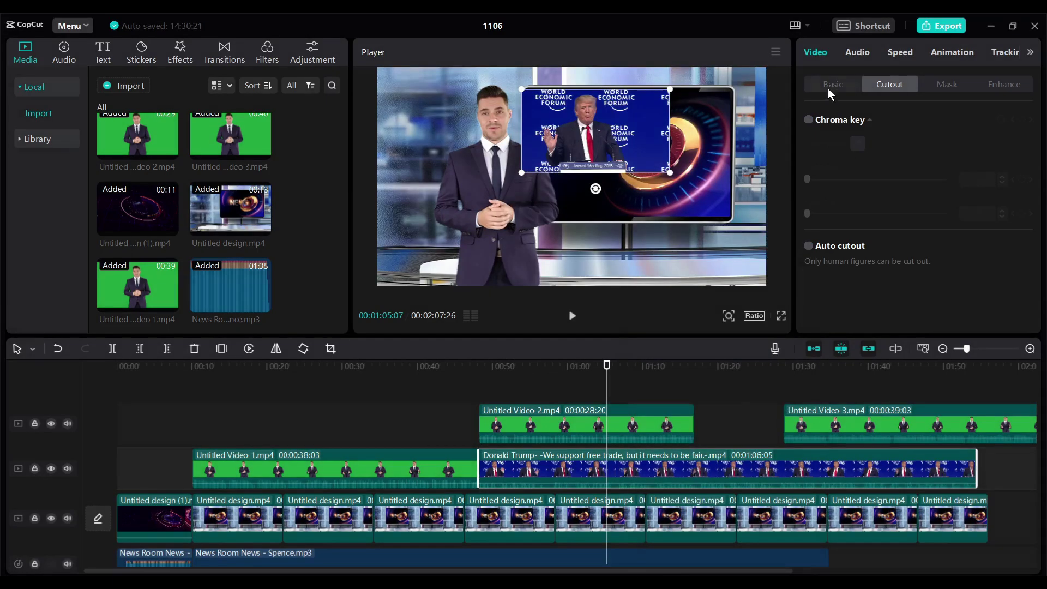
{"action": "left_click", "coordinate": [833, 84]}
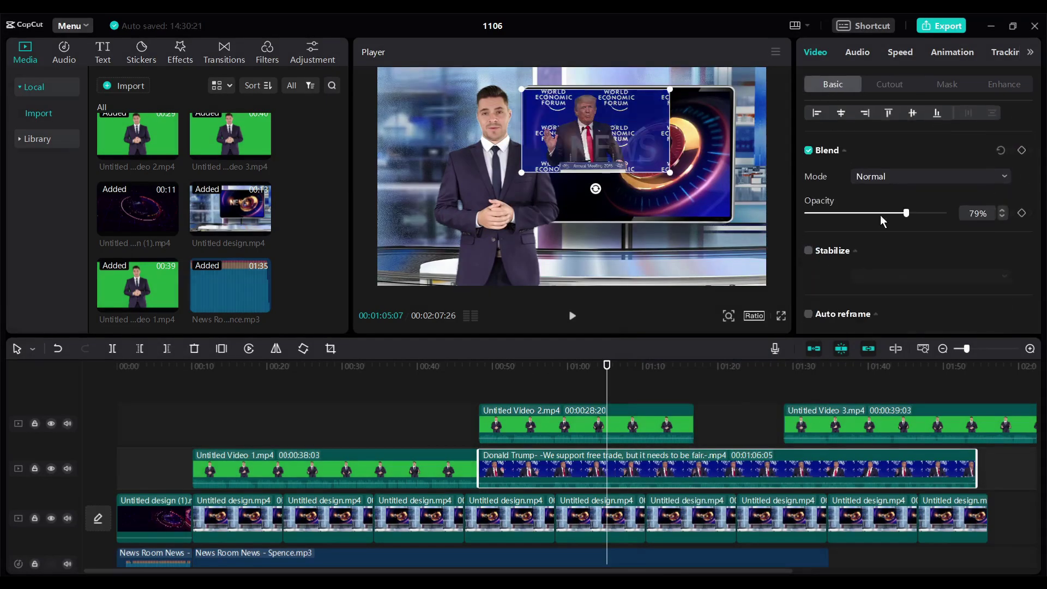
{"action": "scroll", "coordinate": [880, 215], "scroll_direction": "down", "scroll_amount": 5}
{"action": "scroll", "coordinate": [876, 253], "scroll_direction": "down", "scroll_amount": 3}
{"action": "left_click_drag", "start_coordinate": [671, 172], "coordinate": [737, 211]}
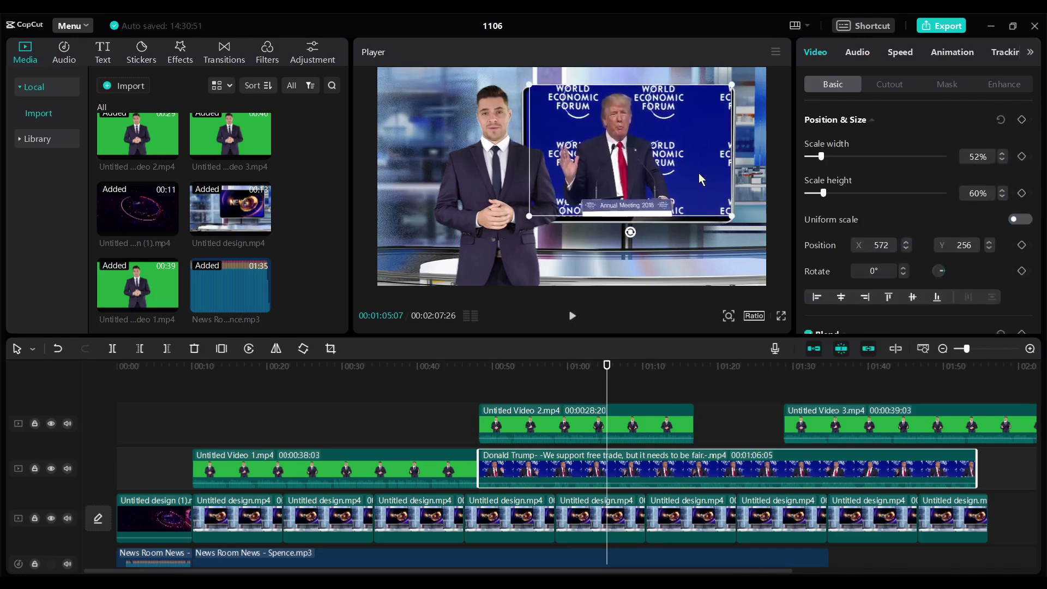
Step: Export the video with the default 1080P H.264 MP4 30fps settings
{"action": "key", "text": "ctrl+e"}
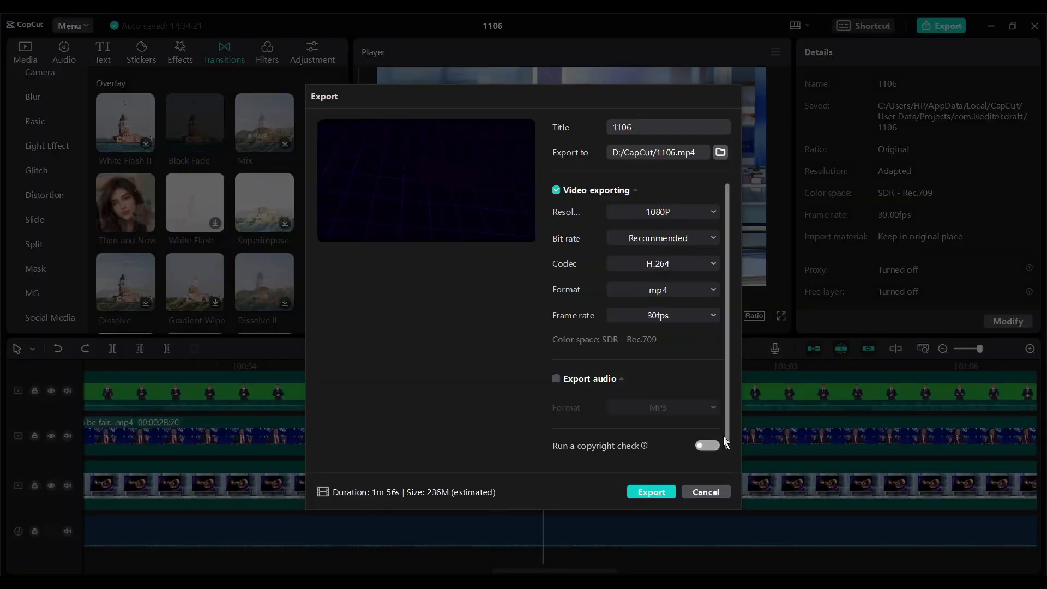
{"action": "left_click", "coordinate": [654, 491]}
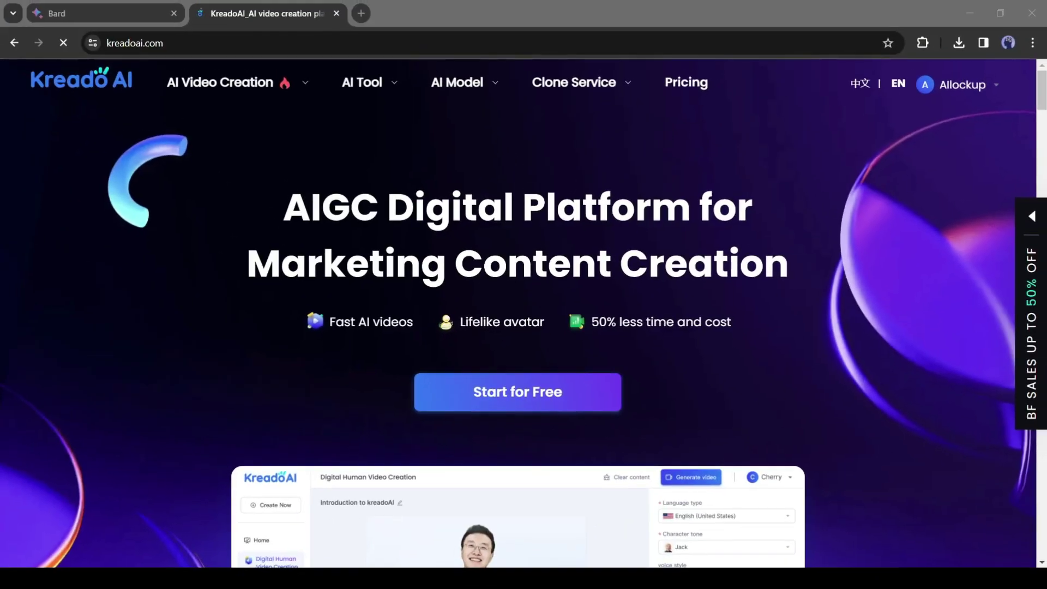
{"action": "scroll", "coordinate": [563, 328], "scroll_direction": "down", "scroll_amount": 10}
{"action": "scroll", "coordinate": [564, 326], "scroll_direction": "down", "scroll_amount": 5}
{"action": "scroll", "coordinate": [562, 326], "scroll_direction": "down", "scroll_amount": 3}
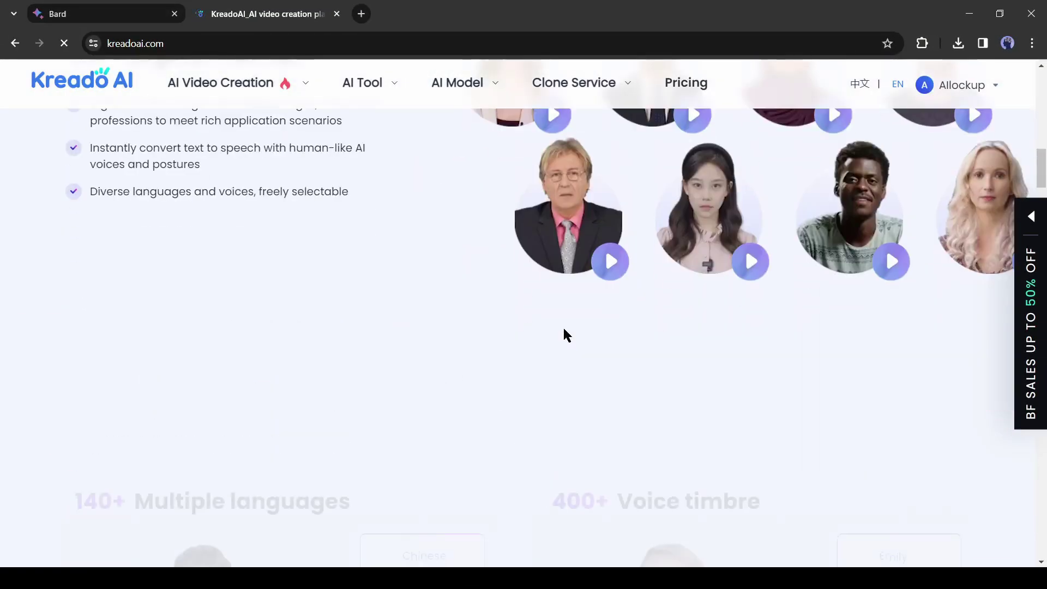
{"action": "scroll", "coordinate": [563, 326], "scroll_direction": "down", "scroll_amount": 2}
{"action": "scroll", "coordinate": [564, 328], "scroll_direction": "up", "scroll_amount": 5}
{"action": "scroll", "coordinate": [487, 364], "scroll_direction": "up", "scroll_amount": 5}
{"action": "scroll", "coordinate": [487, 366], "scroll_direction": "up", "scroll_amount": 3}
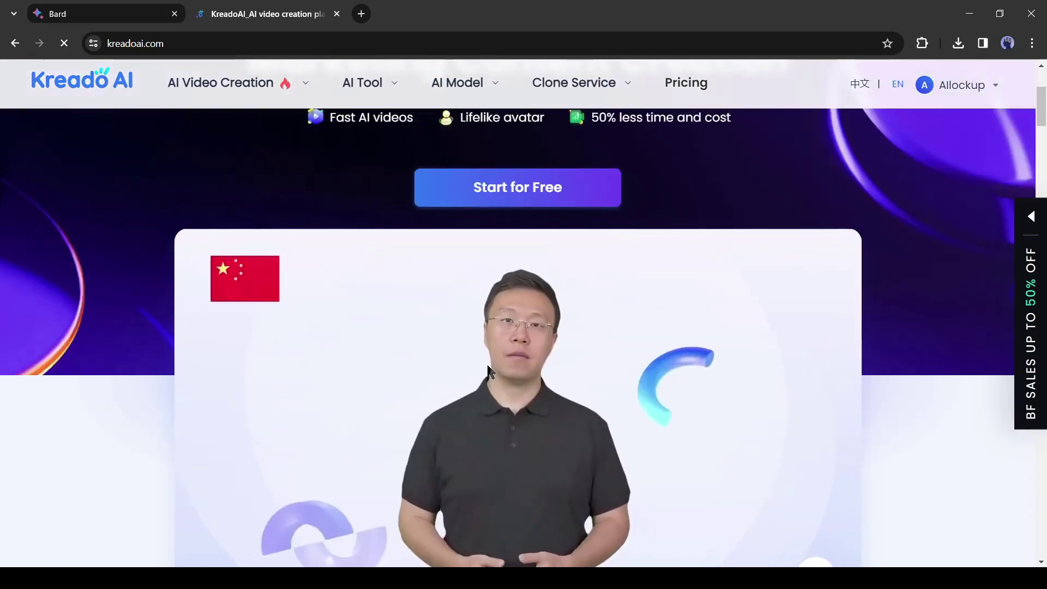
{"action": "scroll", "coordinate": [487, 364], "scroll_direction": "up", "scroll_amount": 3}
{"action": "scroll", "coordinate": [487, 364], "scroll_direction": "up", "scroll_amount": 2}
Step: Show the Kreado AI pricing plans and expand the BF SALES 50%-off offer
{"action": "left_click", "coordinate": [687, 83]}
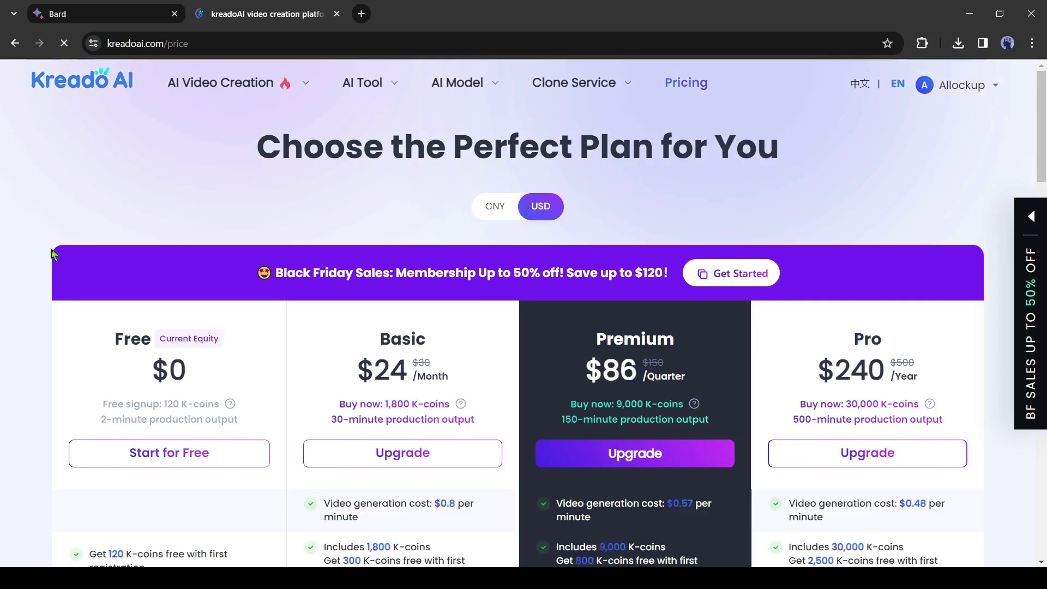
{"action": "scroll", "coordinate": [50, 246], "scroll_direction": "down", "scroll_amount": 2}
{"action": "scroll", "coordinate": [50, 246], "scroll_direction": "down", "scroll_amount": 2}
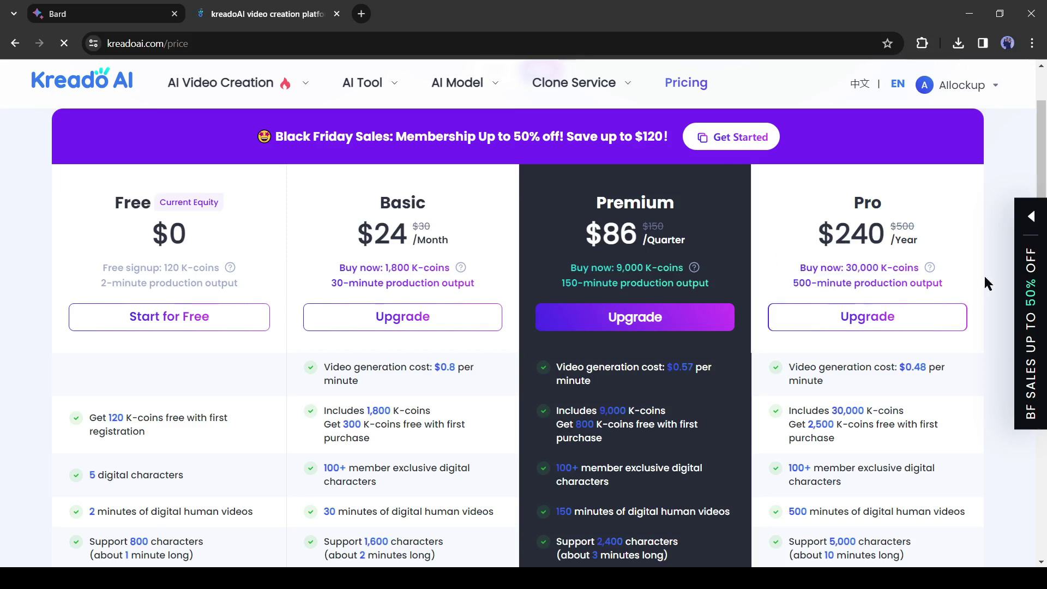
{"action": "left_click", "coordinate": [1034, 223]}
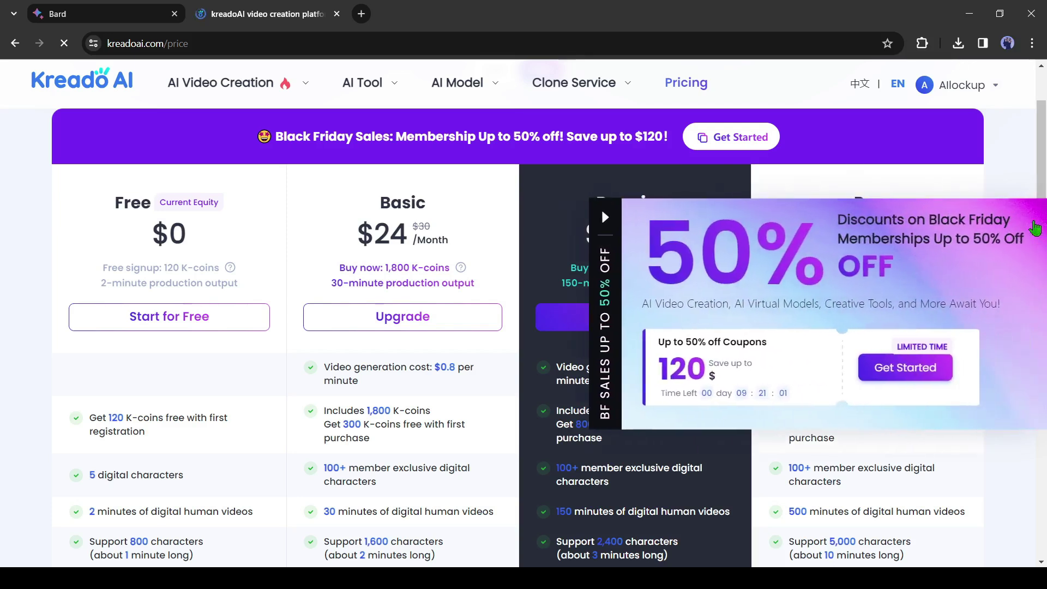